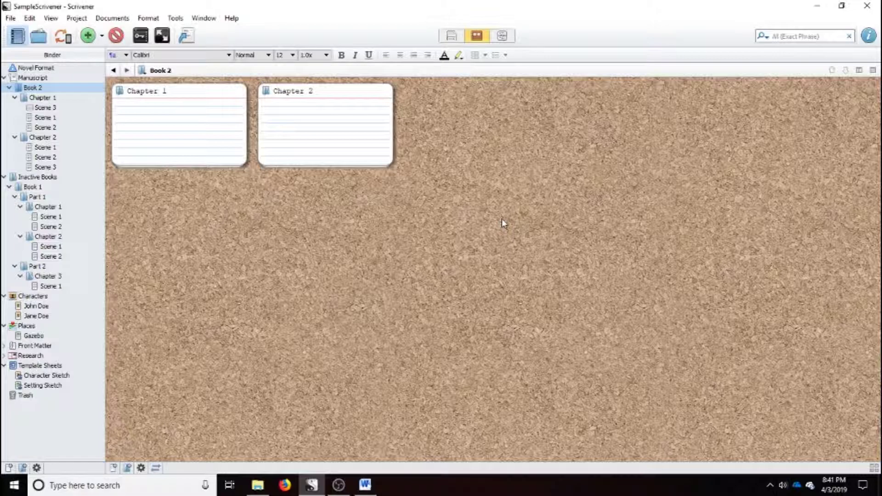
View Scene 1 and Scene 2 in Chapter 1 of Book 2, and open Scene 3 of the same chapter
left_click(46, 117)
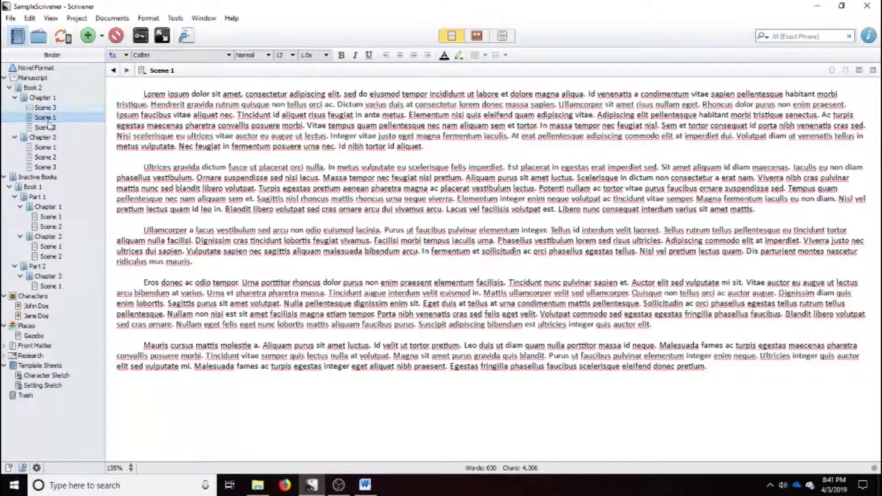
left_click(46, 127)
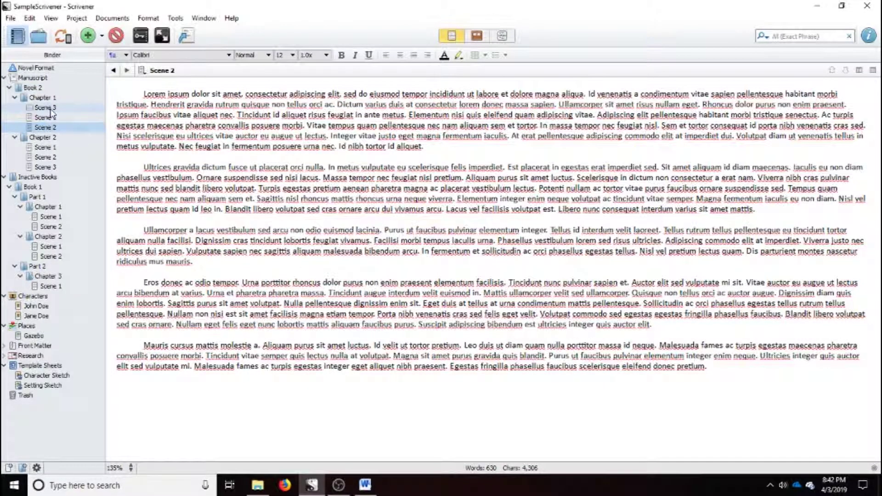
left_click(46, 108)
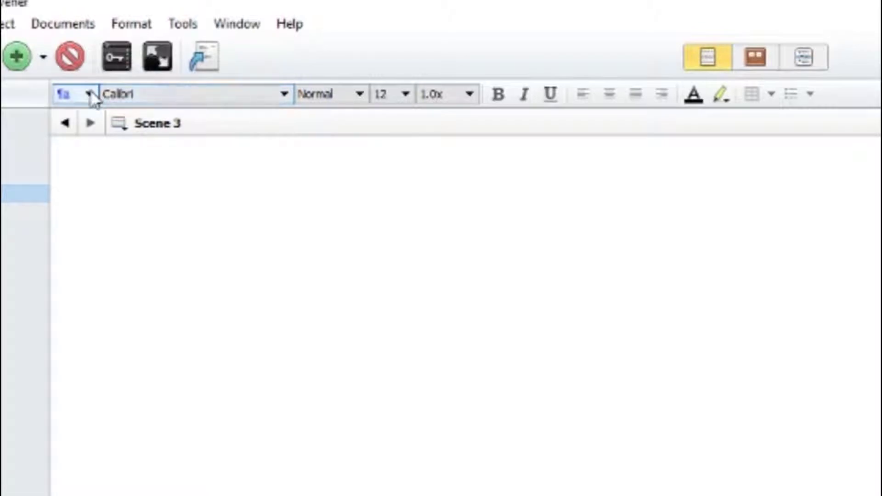
Review the available text styles, fonts and line-spacing choices, including the detailed Line Spacing settings for indentation and spacing
left_click(90, 95)
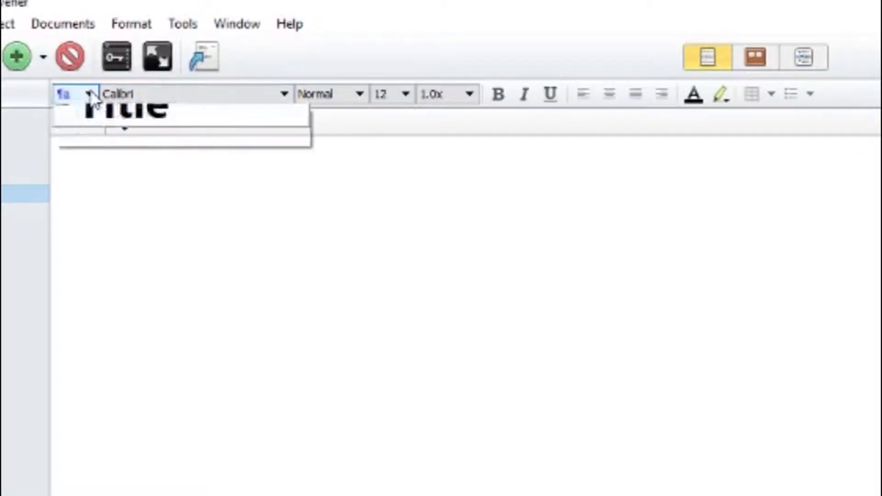
left_click(90, 92)
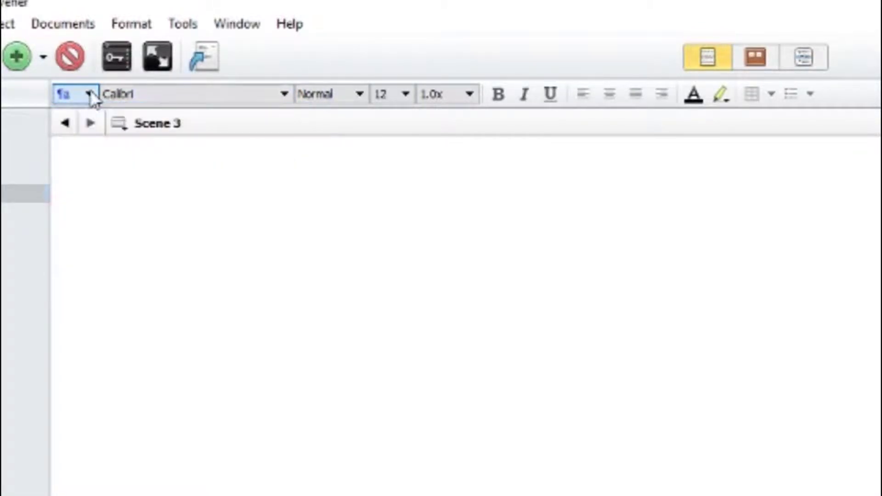
left_click(287, 95)
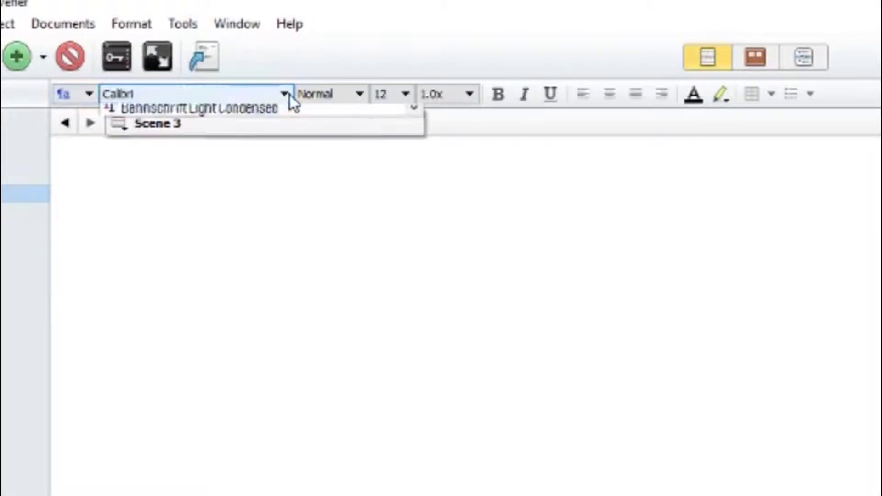
left_click(289, 94)
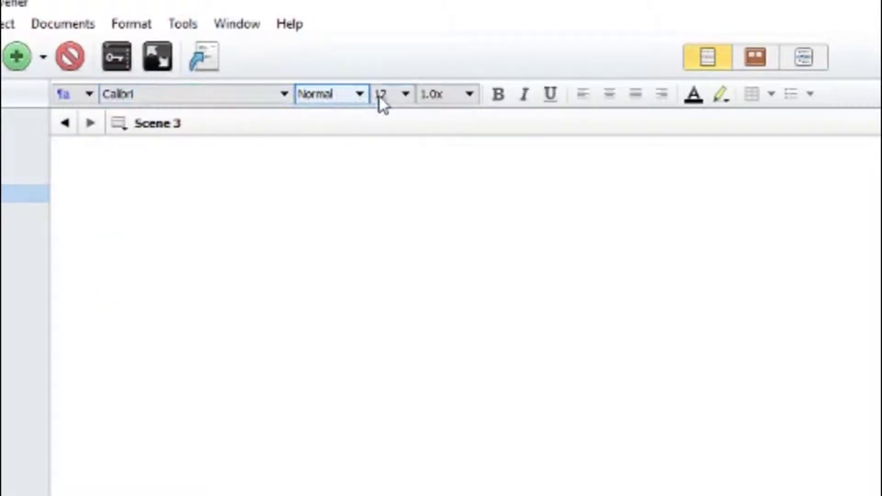
left_click(471, 94)
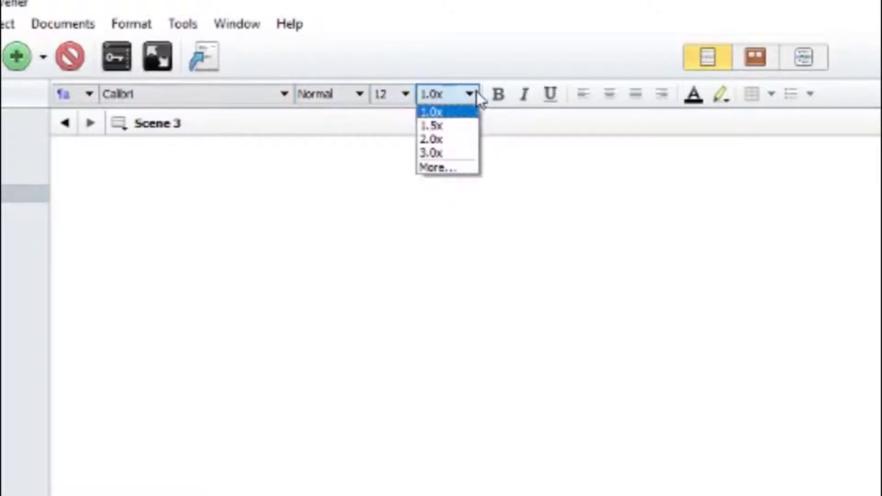
left_click(457, 166)
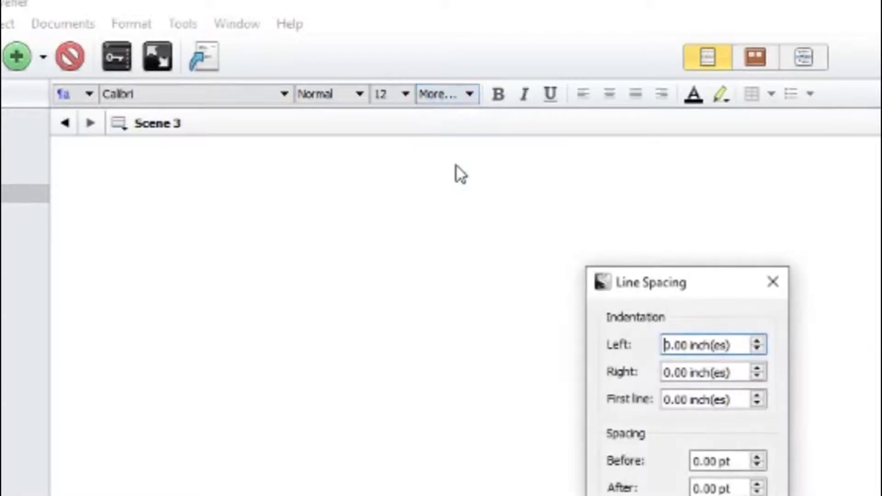
left_click(773, 281)
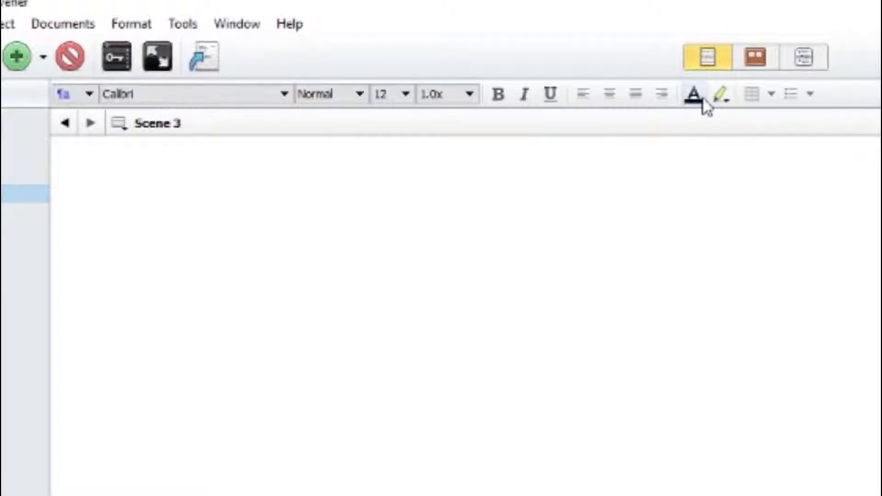
Look through the highlight colours, table commands and list options offered for the text of Scene 3
left_click(729, 99)
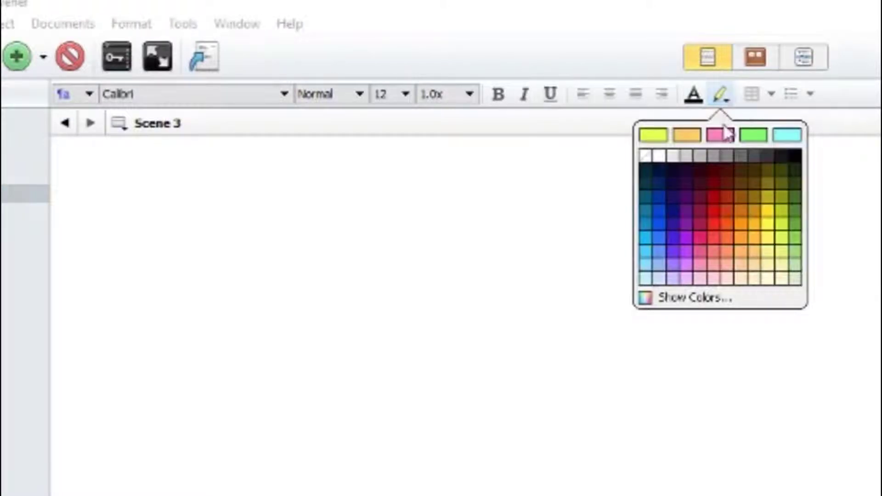
left_click(850, 95)
left_click(305, 189)
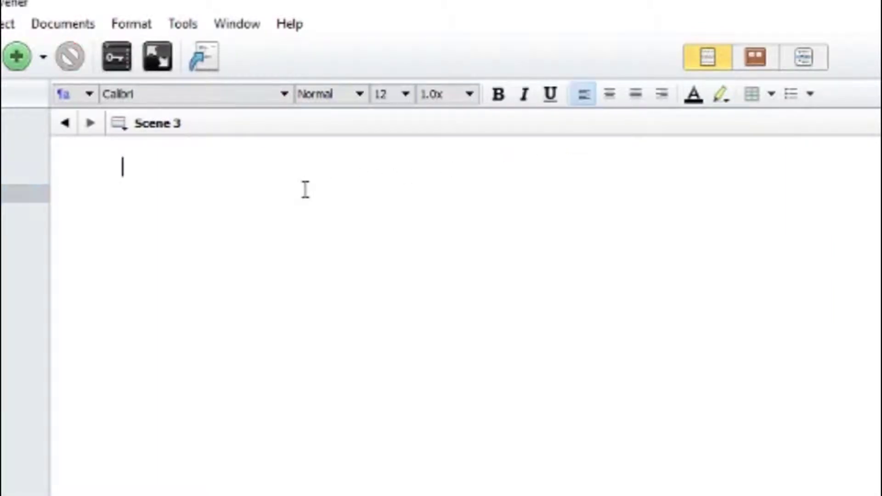
left_click(771, 95)
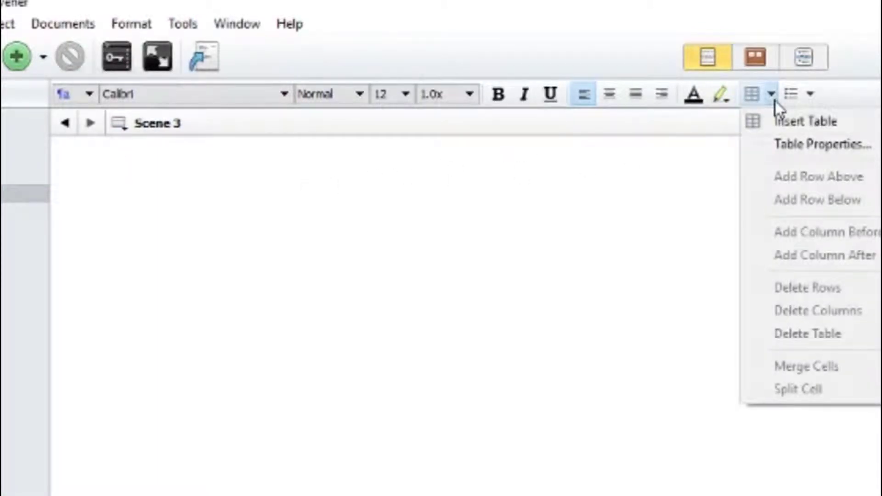
left_click(773, 95)
left_click(809, 96)
left_click(809, 95)
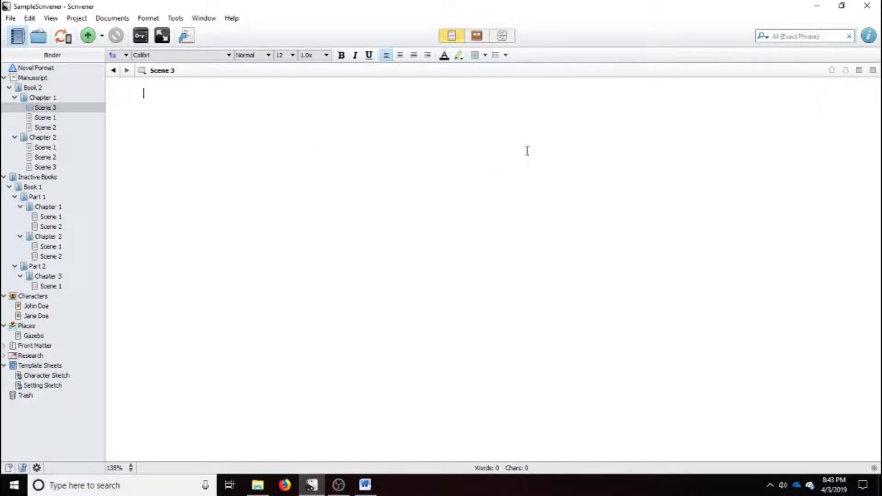
Split the editor into two side-by-side panes, widen the narrower one to about half, and switch focus between them
left_click(859, 71)
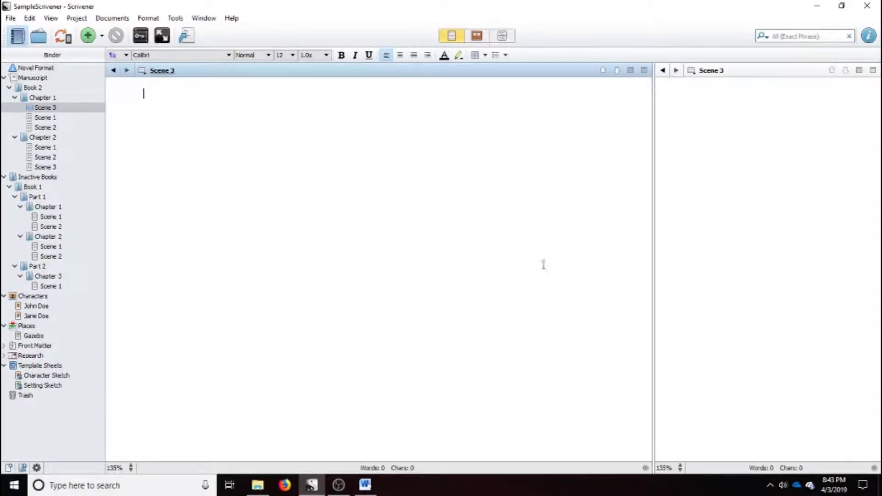
left_click_drag(656, 186, 537, 193)
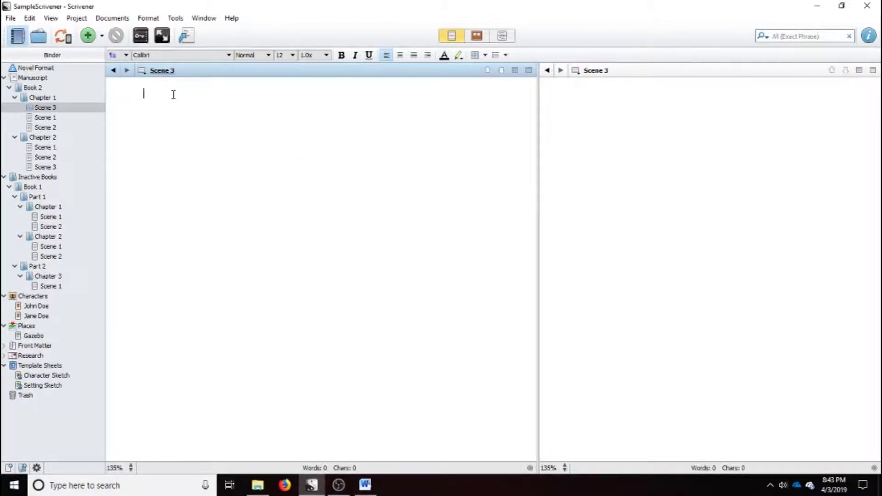
left_click(635, 124)
left_click(362, 116)
left_click(614, 111)
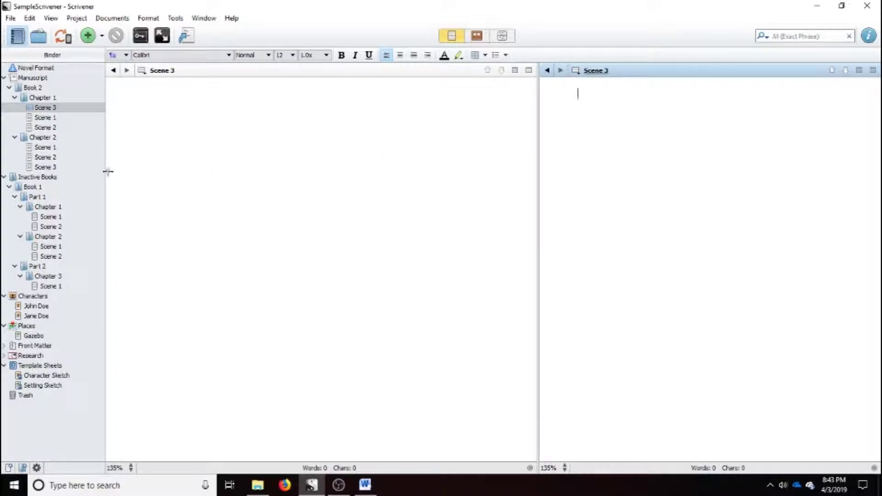
Open Scene 1 of Chapter 2 beside the empty Scene 3, view its text from the beginning, and alternate focus between both panes
left_click(69, 148)
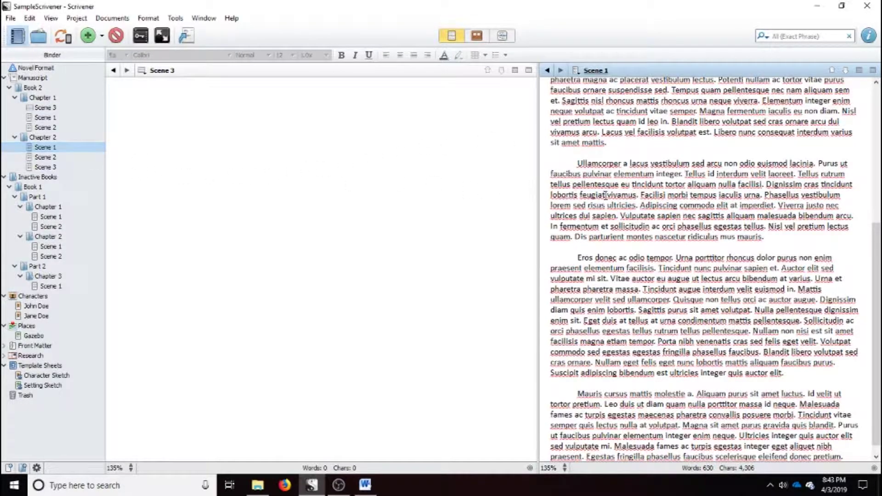
left_click(606, 194)
scroll(605, 197, "up", 7)
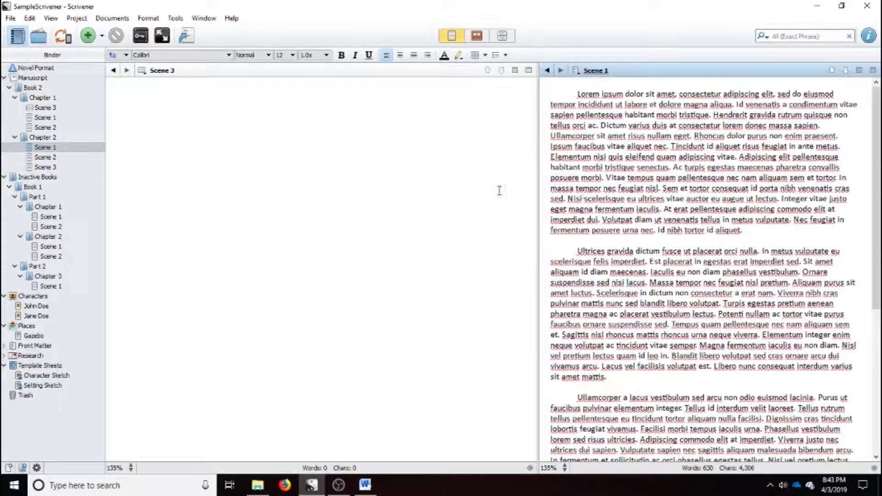
left_click(155, 130)
left_click(569, 124)
left_click(344, 122)
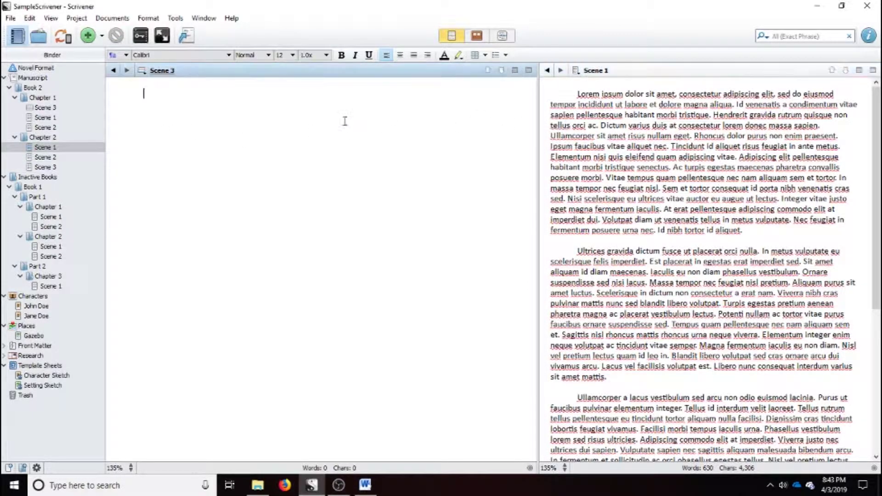
Remove the side-by-side split and return to Scene 3 of Chapter 1 in Book 2
left_click(618, 136)
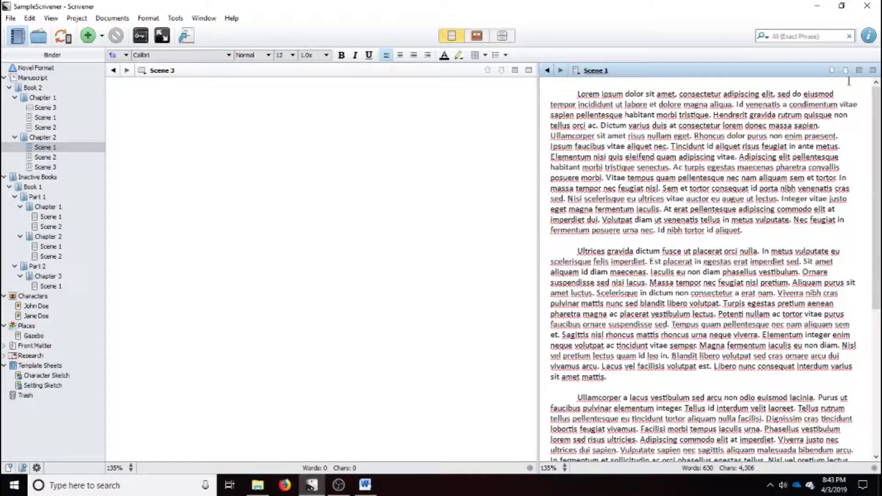
left_click(873, 71)
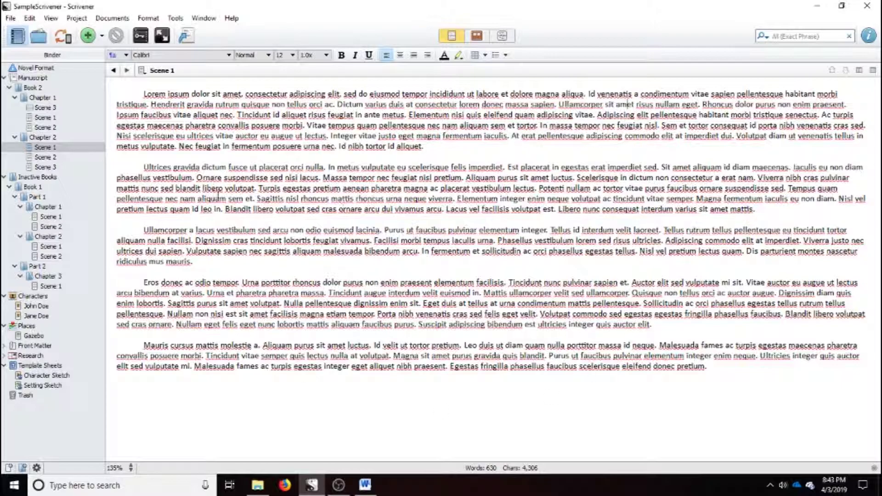
left_click(46, 107)
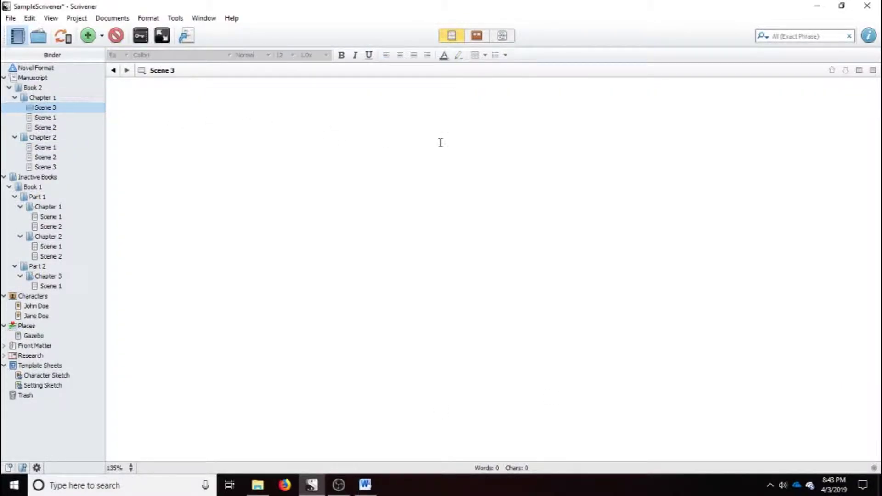
Split the editor into stacked panes, enlarge the lower one, switch focus between them, and collapse the split
left_click(872, 70)
left_click_drag(545, 291, 550, 245)
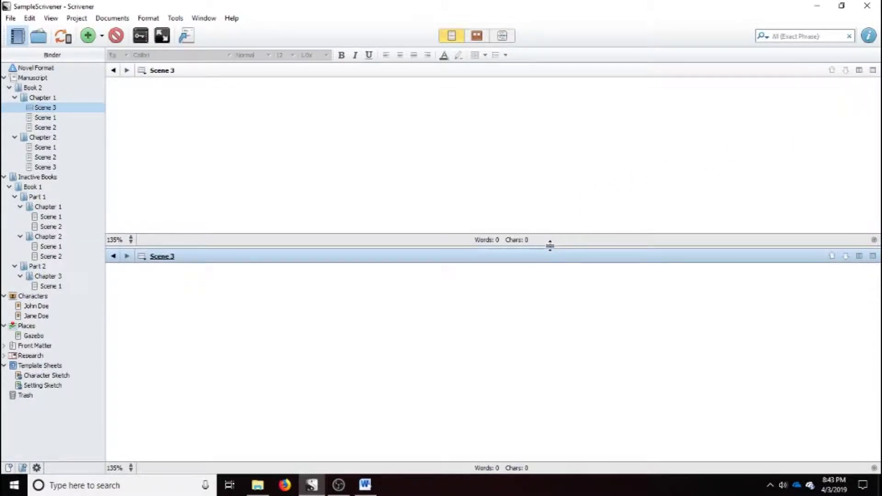
left_click(547, 191)
left_click(495, 301)
left_click(499, 186)
left_click(488, 295)
left_click(561, 201)
double_click(560, 238)
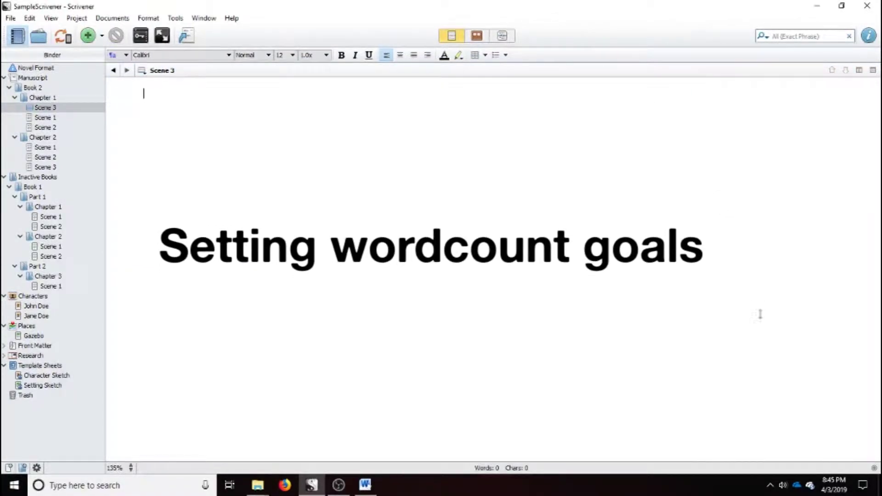
Open the document target settings for Scene 3 and examine the available target units
left_click(874, 468)
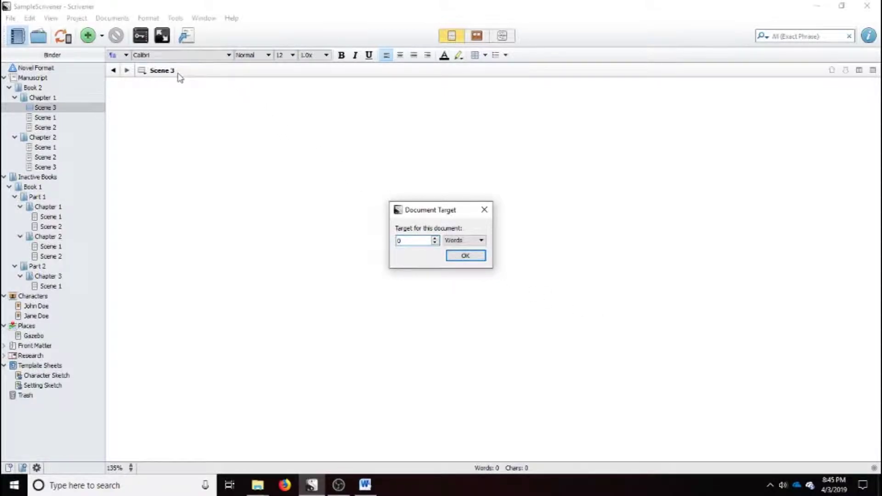
left_click(482, 242)
left_click(484, 245)
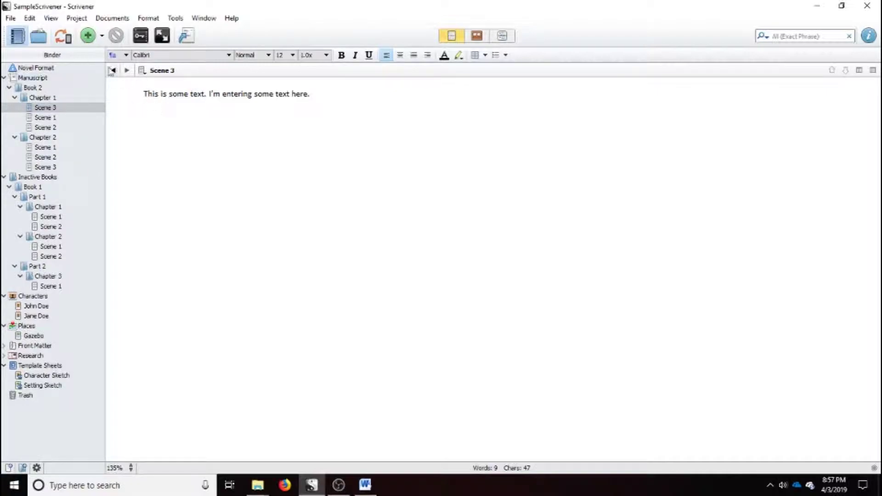
Hide the editor's footer view and show it again
left_click(51, 18)
mouse_move(116, 119)
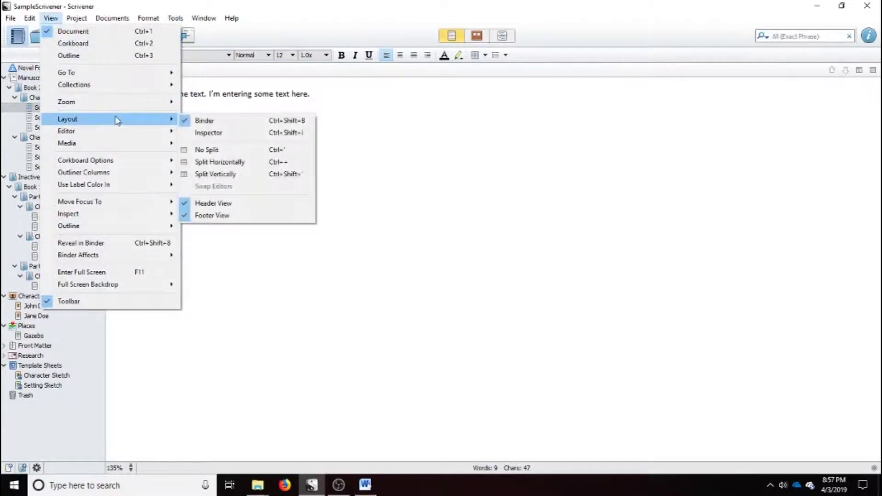
left_click(227, 222)
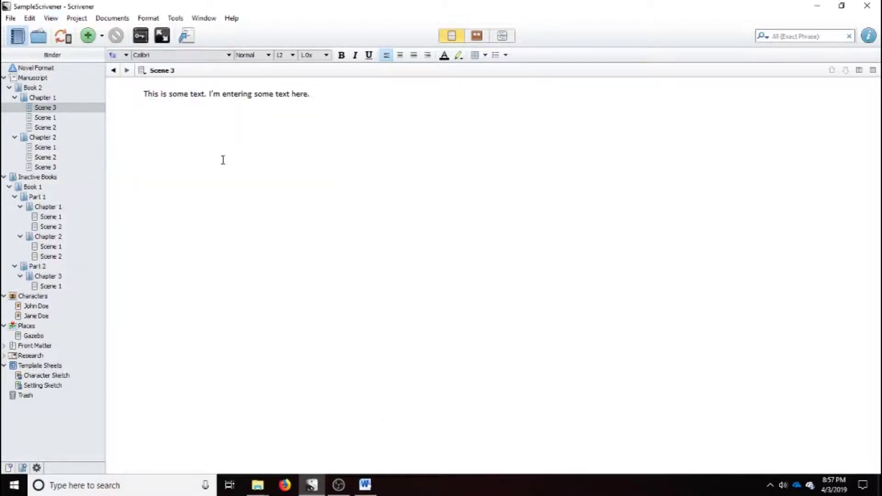
left_click(52, 19)
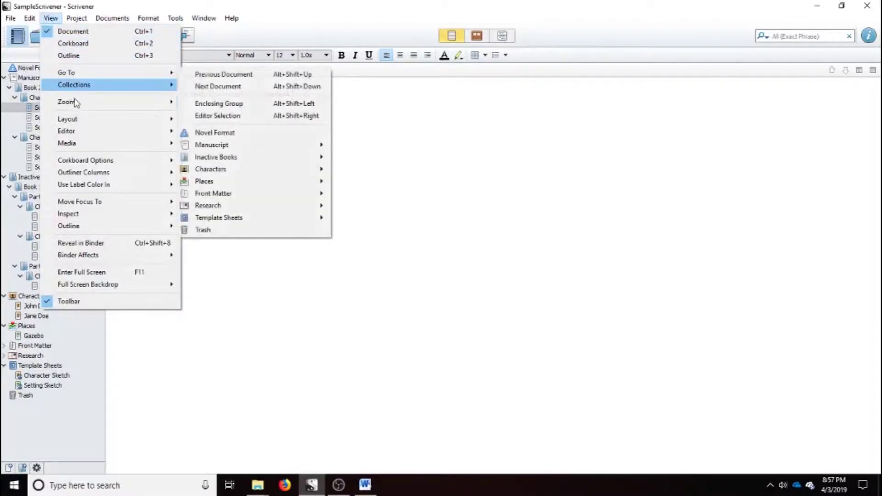
mouse_move(102, 120)
left_click(221, 216)
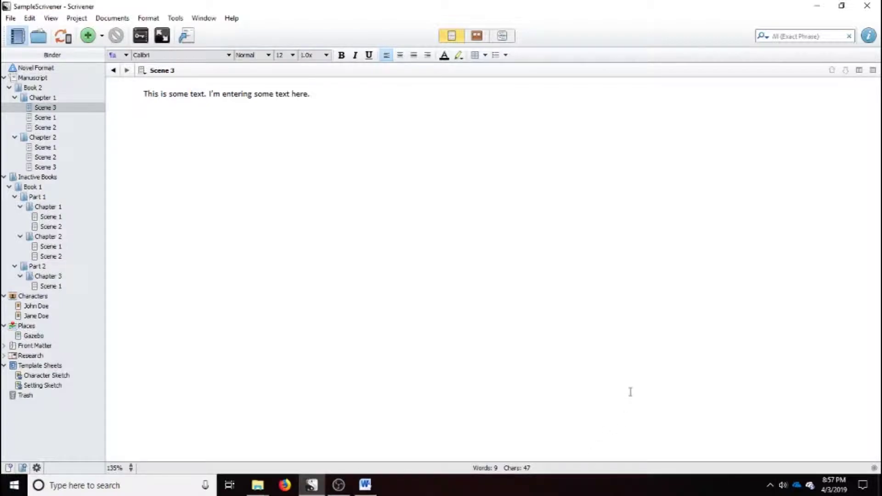
Set the editor's text zoom for Scene 3 to 200%
left_click(130, 468)
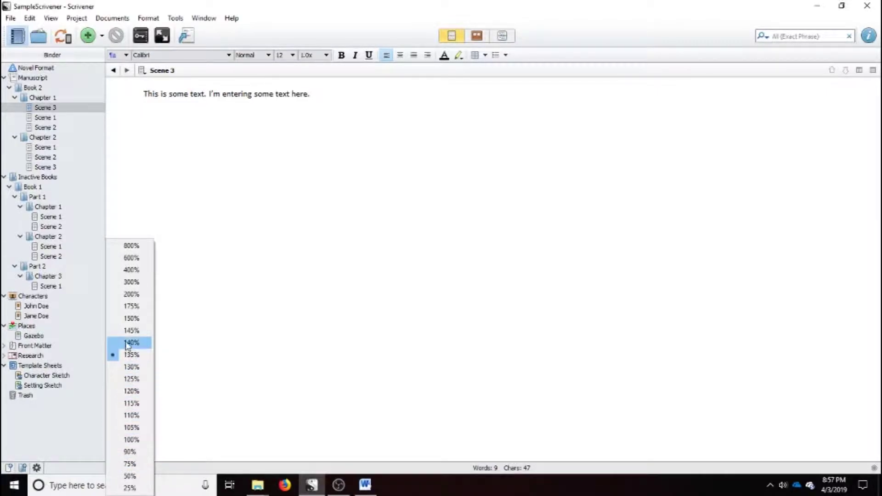
left_click(145, 295)
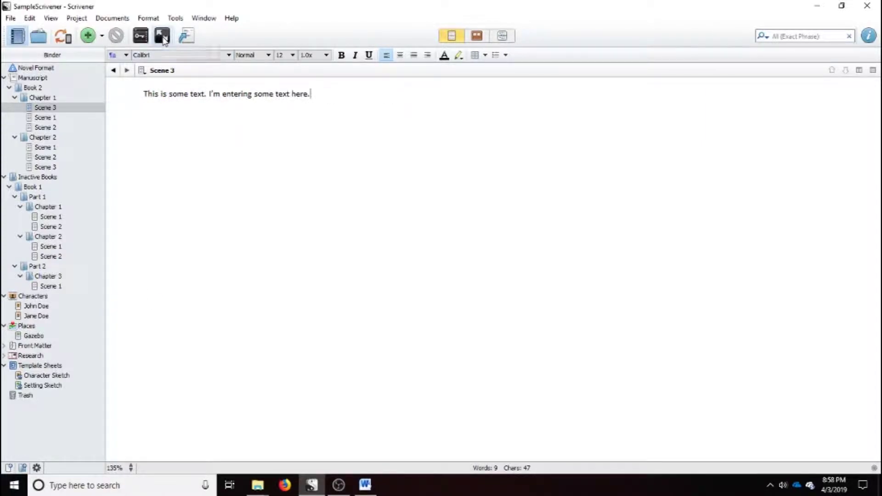
Switch Scene 3 to full-screen writing mode and bring up its display controls
left_click(162, 37)
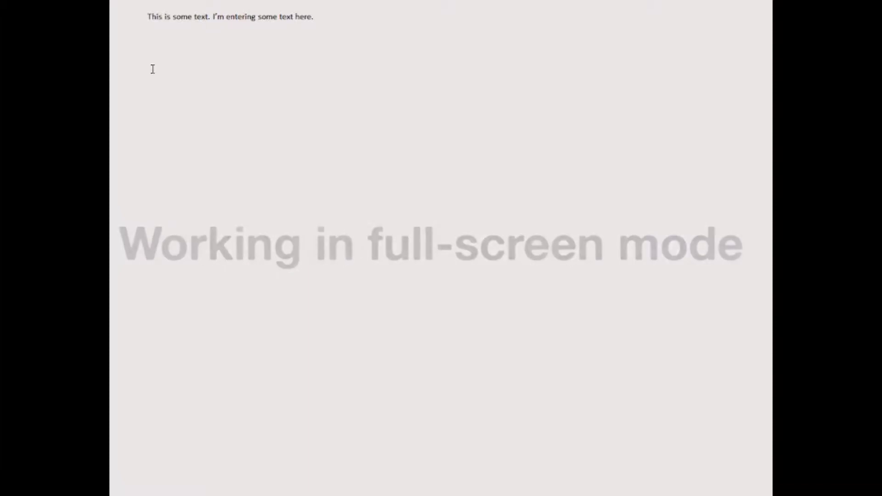
mouse_move(195, 494)
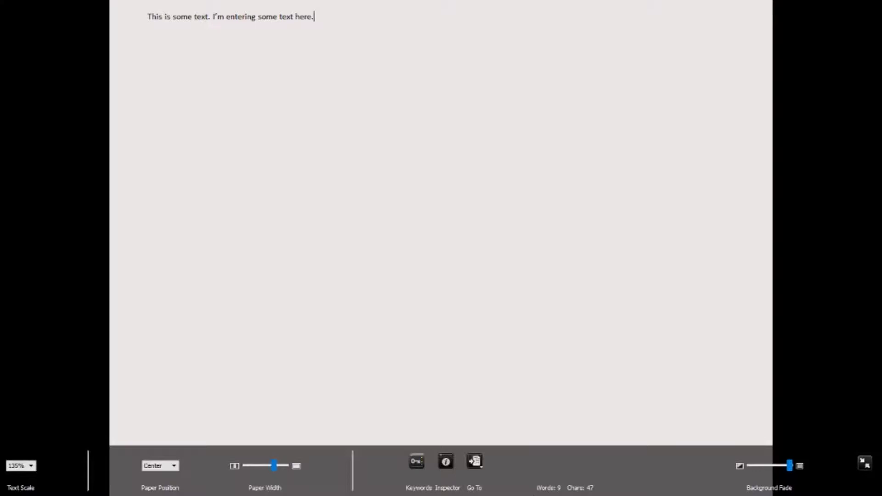
Try the background fade setting in full-screen mode and view the list of project documents available to go to
mouse_move(789, 464)
left_mouse_down()
mouse_move(761, 472)
mouse_move(797, 467)
mouse_move(772, 479)
mouse_move(761, 473)
mouse_move(797, 475)
left_mouse_up()
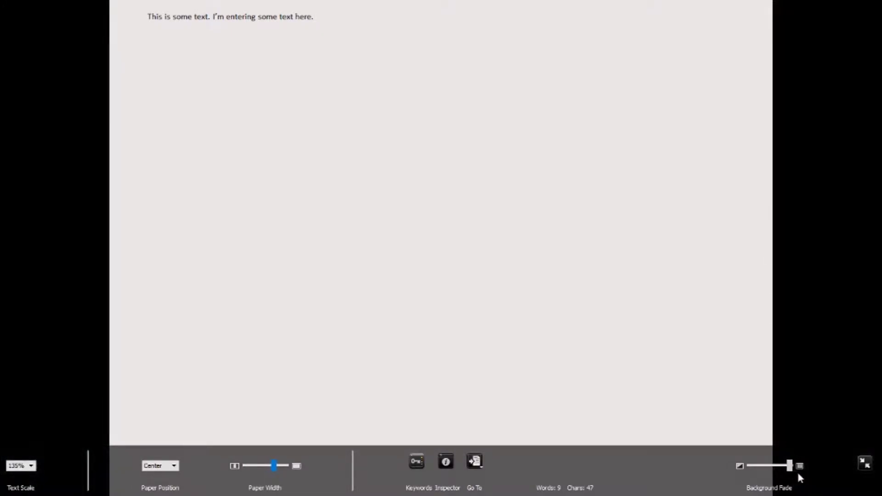
left_click(476, 462)
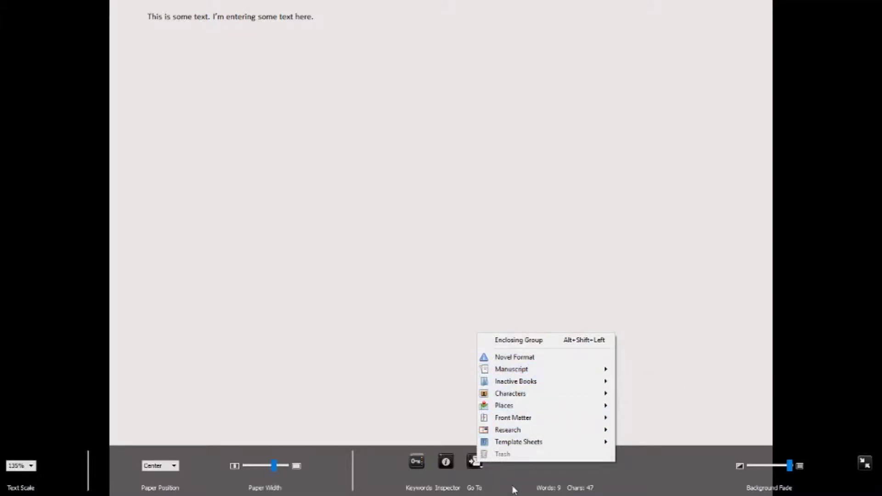
mouse_move(529, 396)
left_click(477, 483)
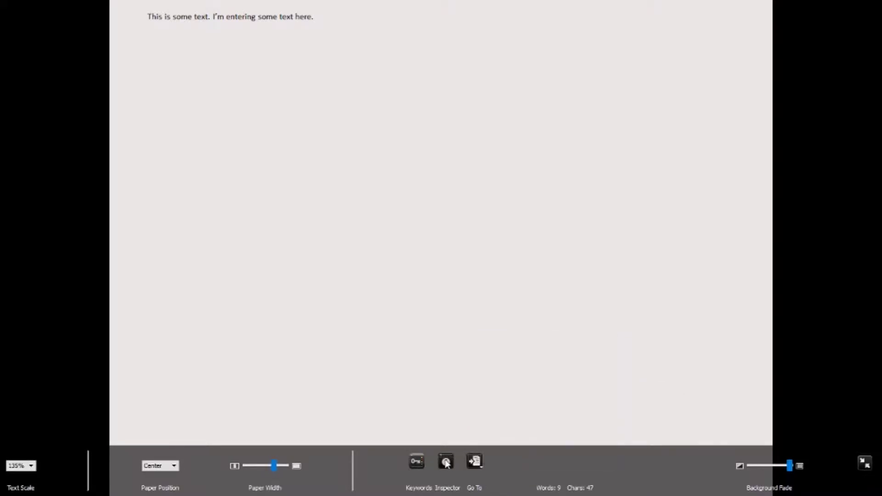
Show and hide the floating Inspector and the project's Keywords window in full-screen mode
left_click(446, 463)
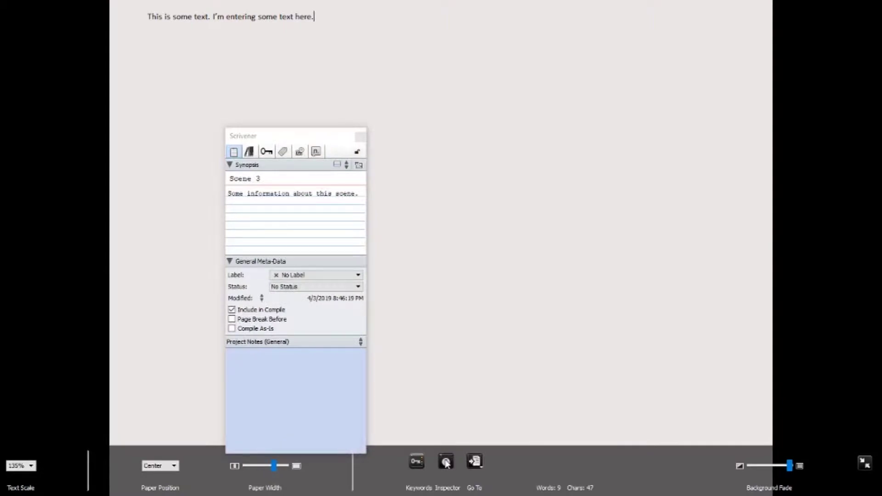
left_click(446, 463)
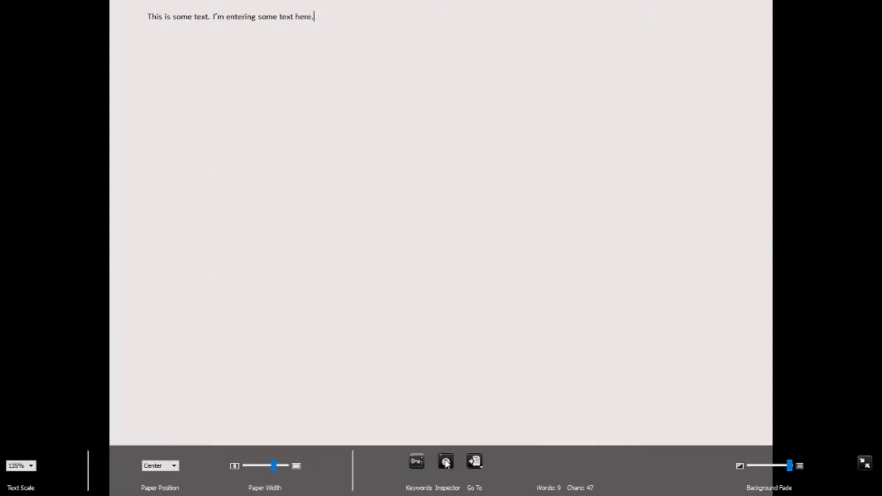
left_click(418, 462)
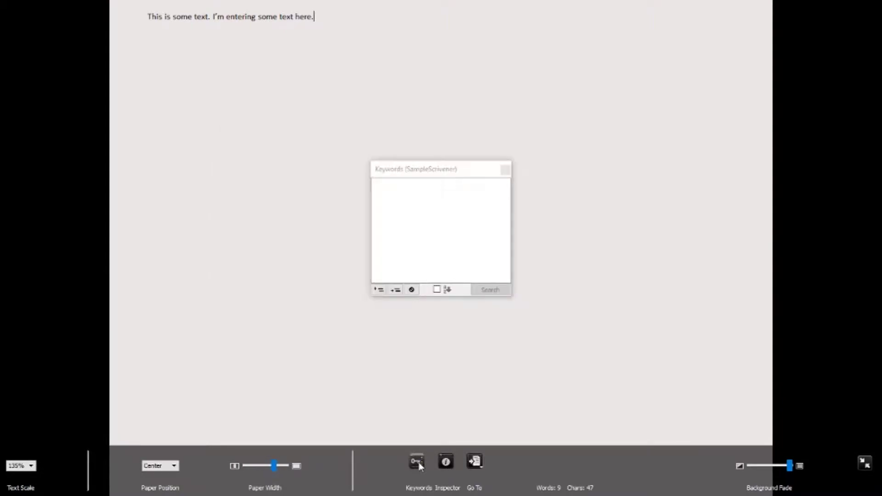
left_click(418, 462)
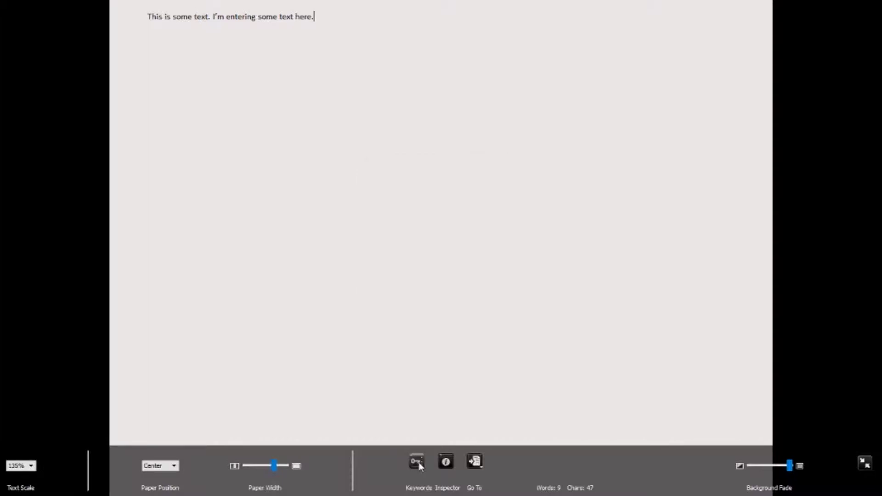
Narrow the paper width slightly and try the Left and Right paper positions before setting it back to Center
mouse_move(272, 466)
left_mouse_down()
mouse_move(260, 468)
mouse_move(271, 470)
left_mouse_up()
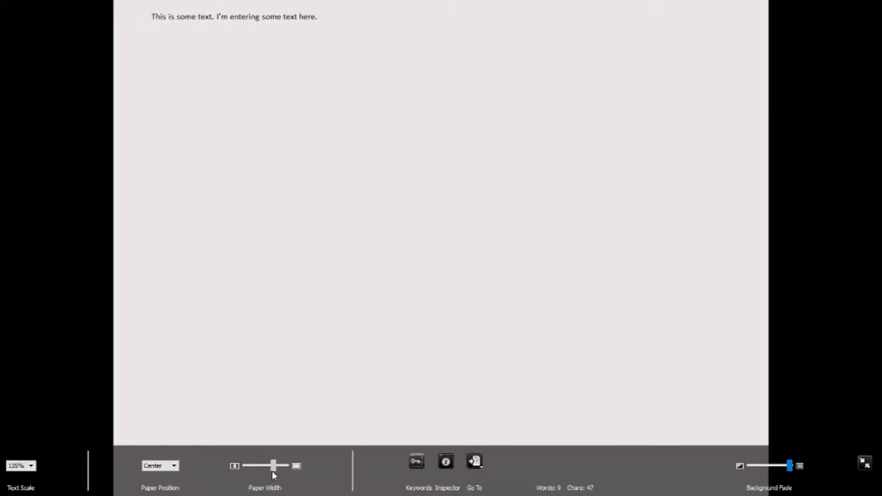
left_click(174, 466)
left_click(156, 475)
left_click(178, 466)
left_click(172, 483)
left_click(174, 466)
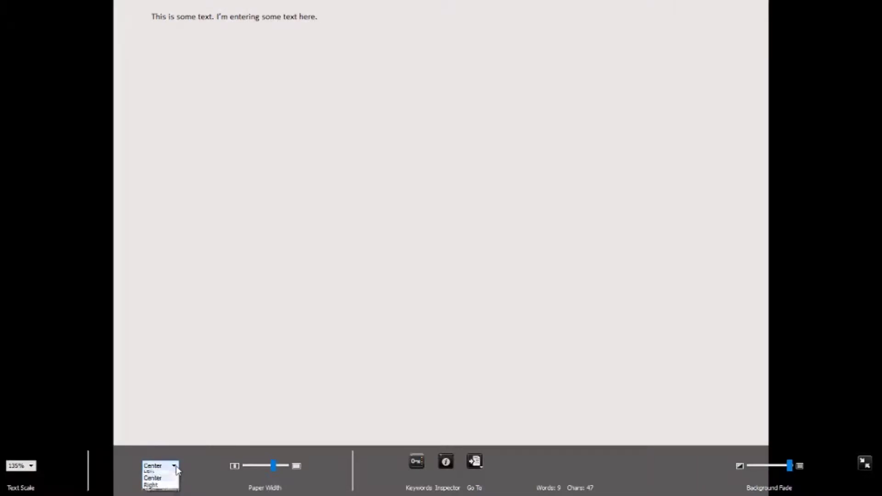
left_click(174, 489)
left_click(175, 466)
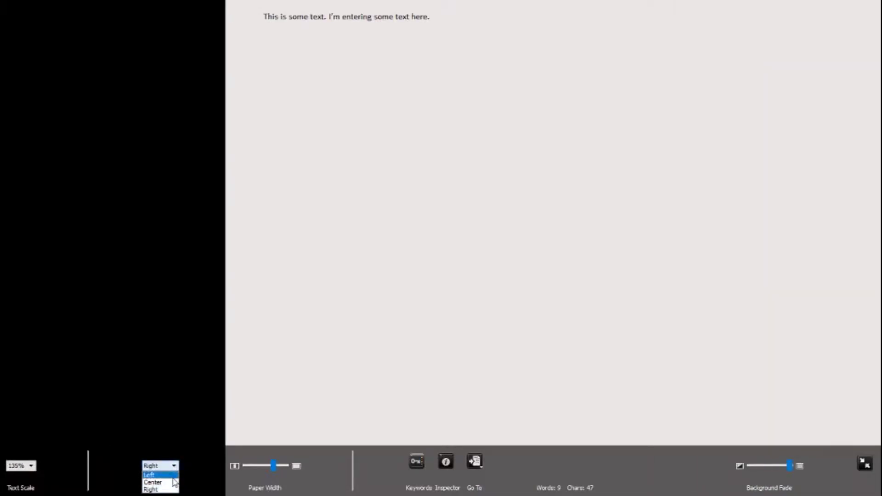
left_click(178, 482)
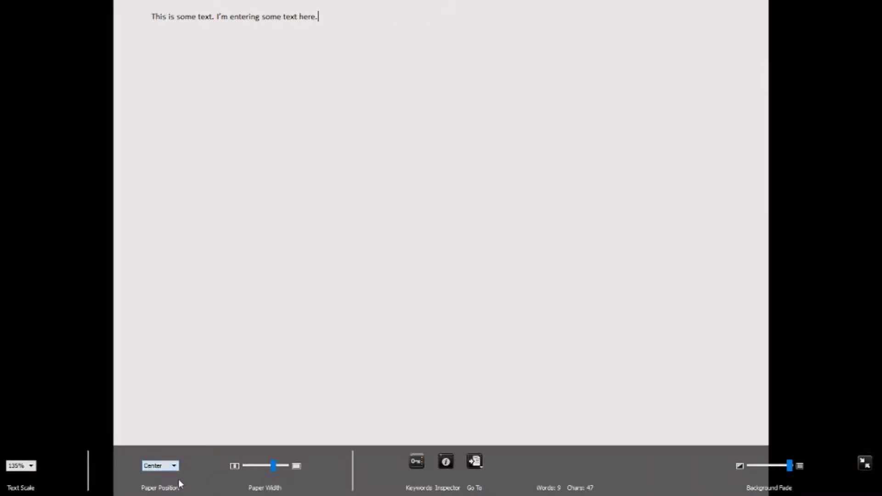
Set the full-screen text scale to 600%, then return it to 135%
left_click(30, 466)
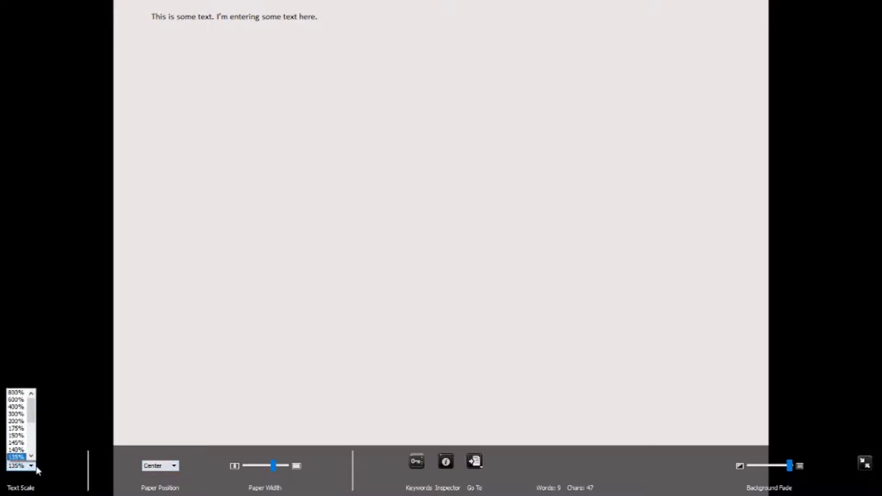
left_click(17, 399)
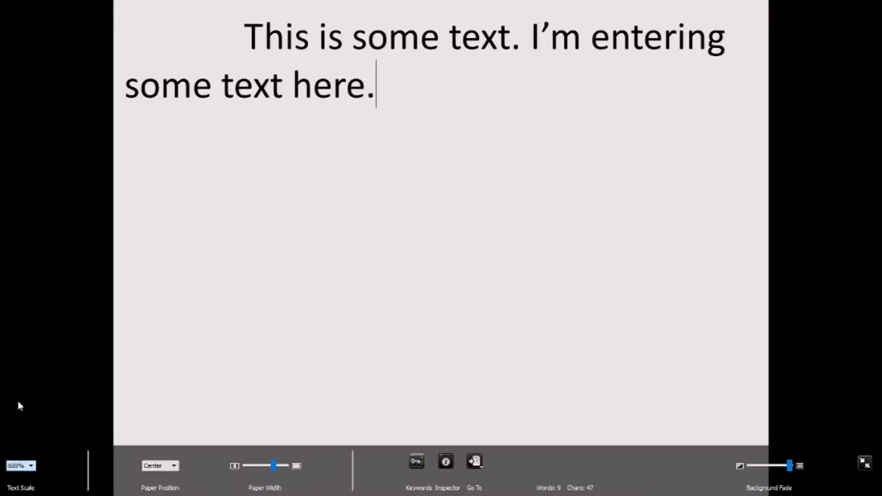
left_click(31, 466)
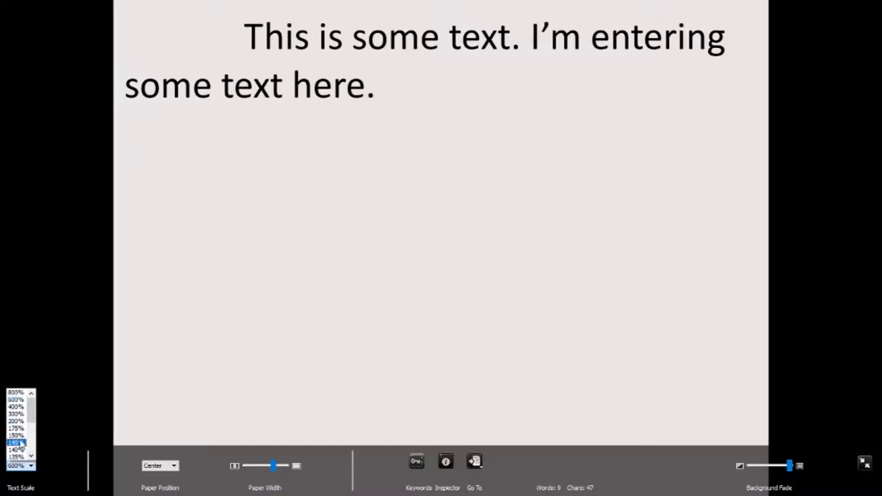
left_click(16, 457)
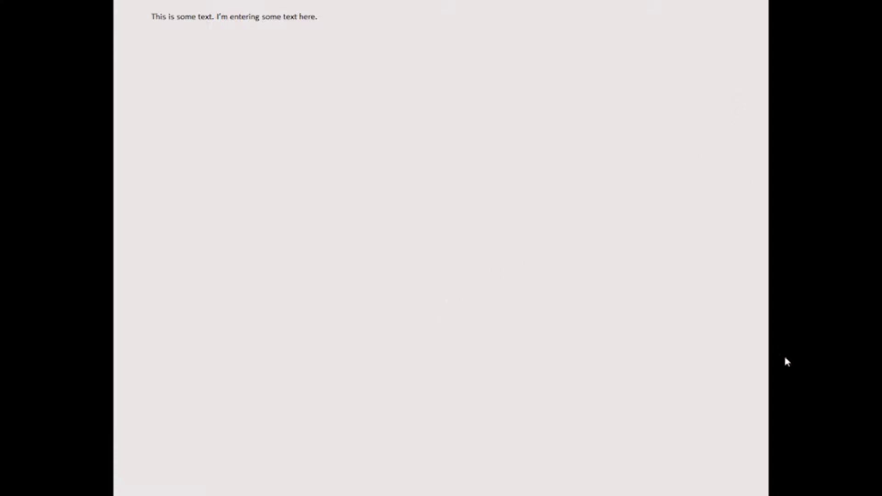
Exit full-screen writing mode and display Scene 3's Snapshots in the Inspector
mouse_move(835, 493)
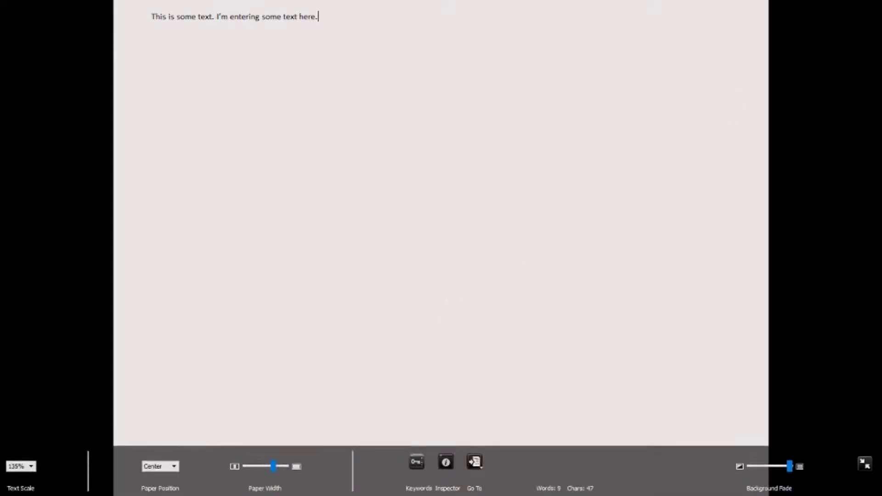
left_click(866, 465)
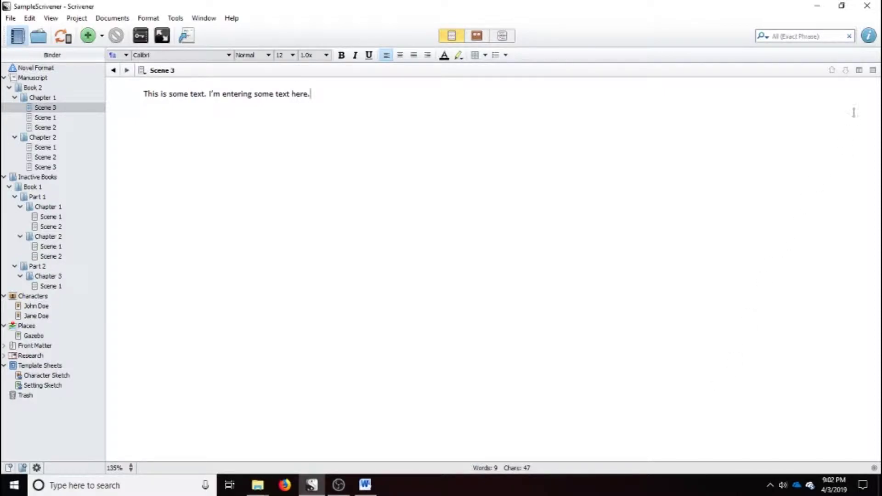
left_click(869, 37)
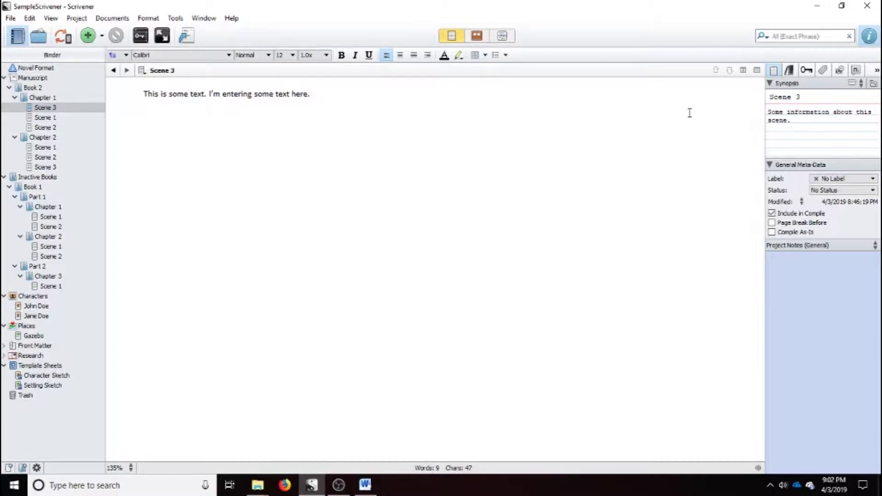
left_click(840, 71)
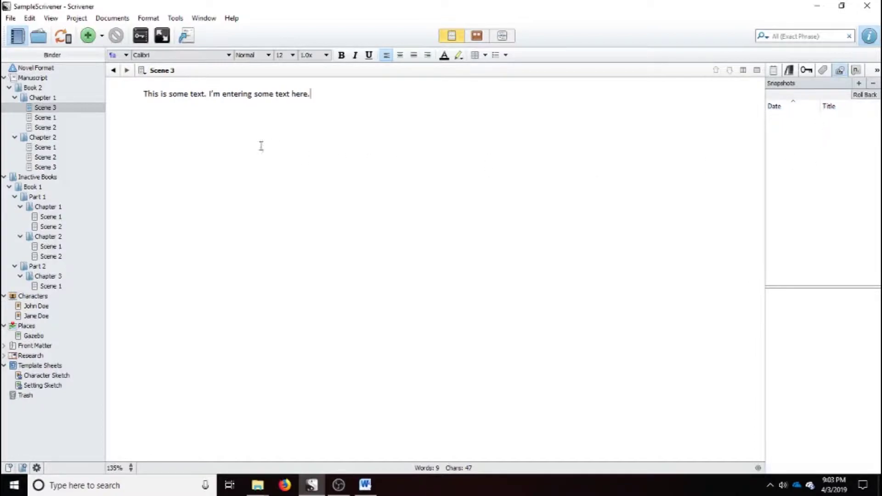
Take a snapshot of Scene 3 in Book 2's Chapter 1 and title it "Draft #1"
left_click(58, 108)
mouse_move(61, 115)
left_click(321, 159)
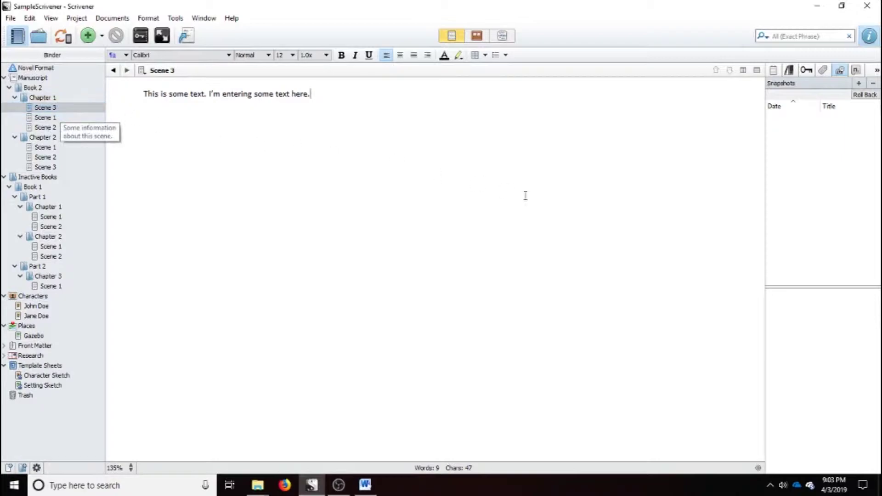
left_click(859, 84)
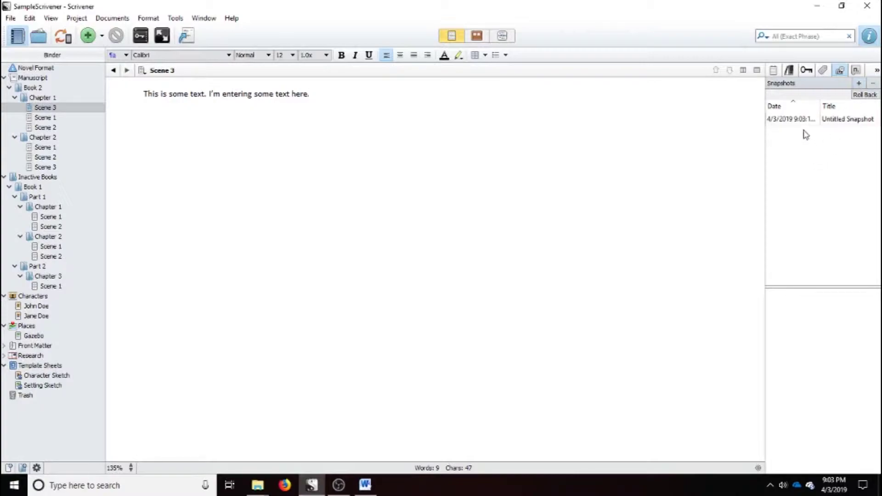
double_click(830, 120)
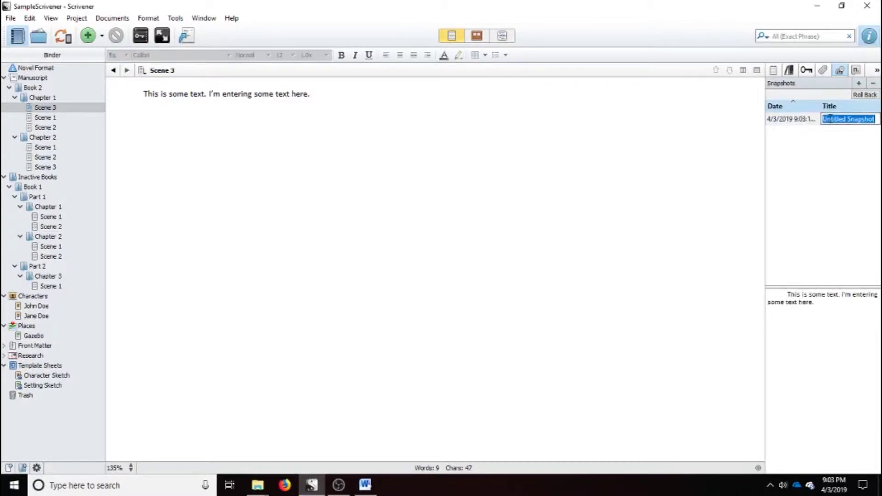
type("Draft")
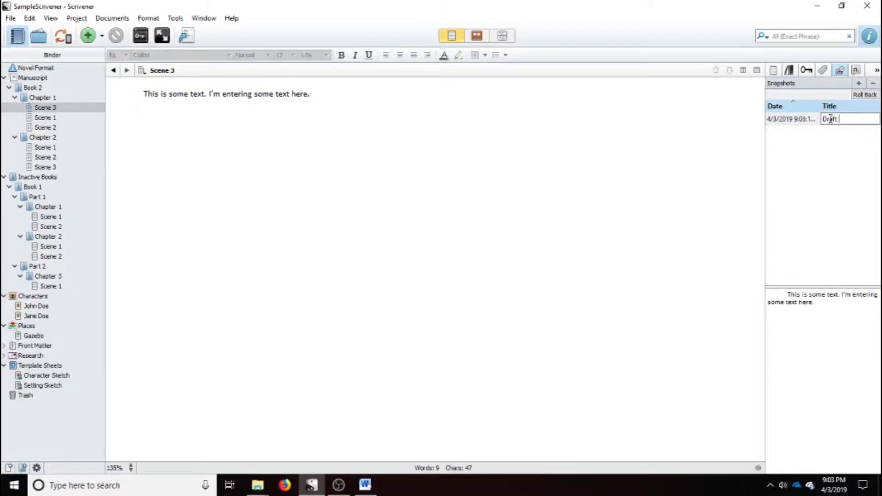
type(" #1")
key("ctrl+a")
left_click(830, 143)
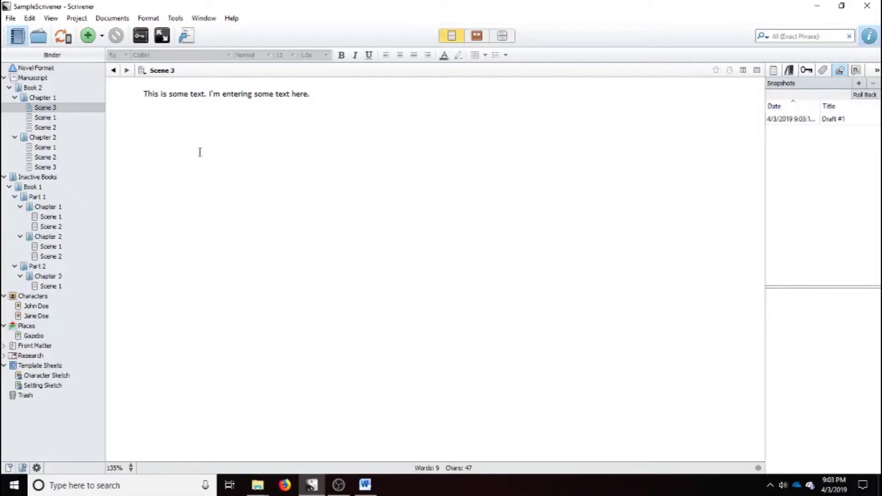
Take a snapshot of Scene 1 in Book 2's Chapter 1 and title it "Draft #1"
left_click(59, 119)
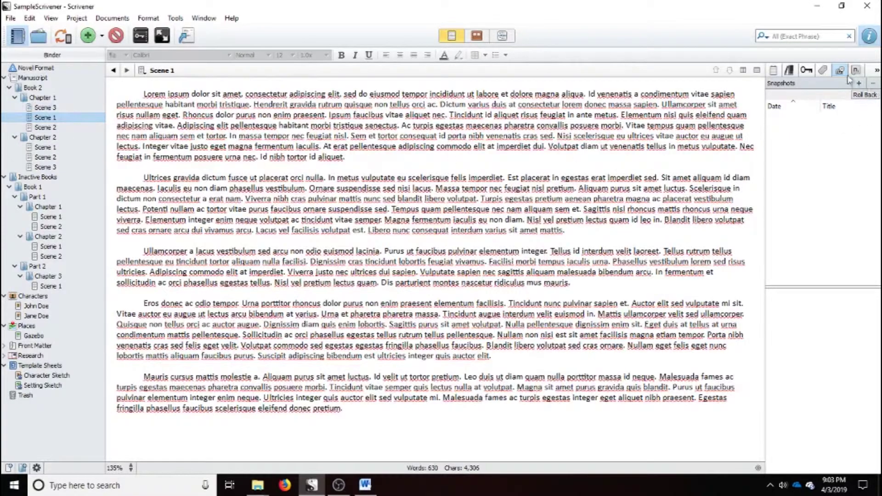
left_click(859, 83)
double_click(841, 119)
type("Draft #")
key("Return")
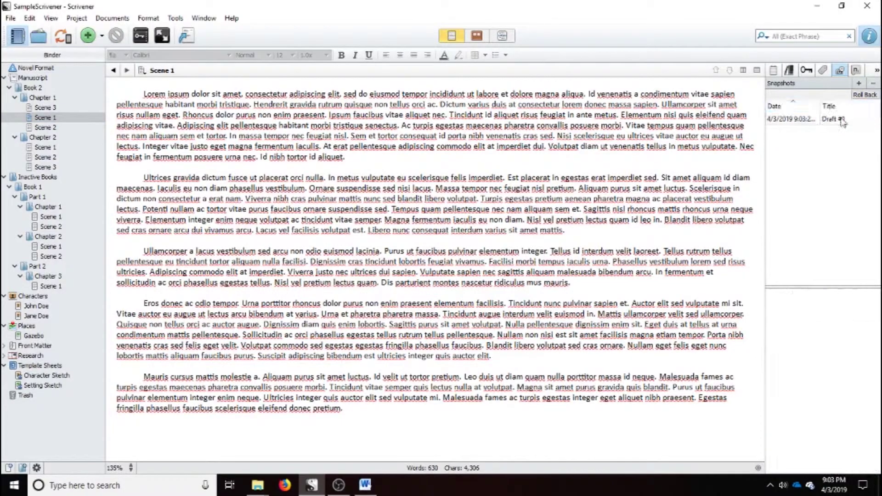
Take a snapshot of Scene 2 in Book 2's Chapter 1 and title it "Draft #1"
left_click(37, 127)
left_click(858, 84)
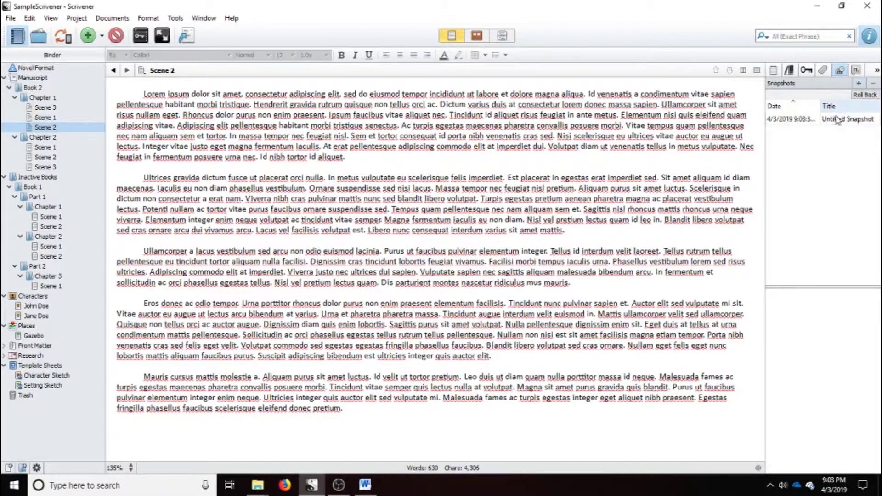
double_click(837, 120)
type("Draft #1")
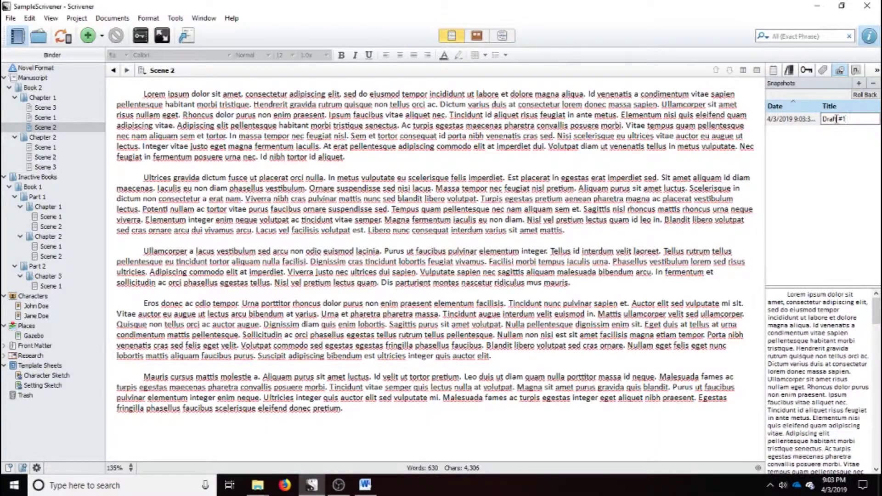
key("Return")
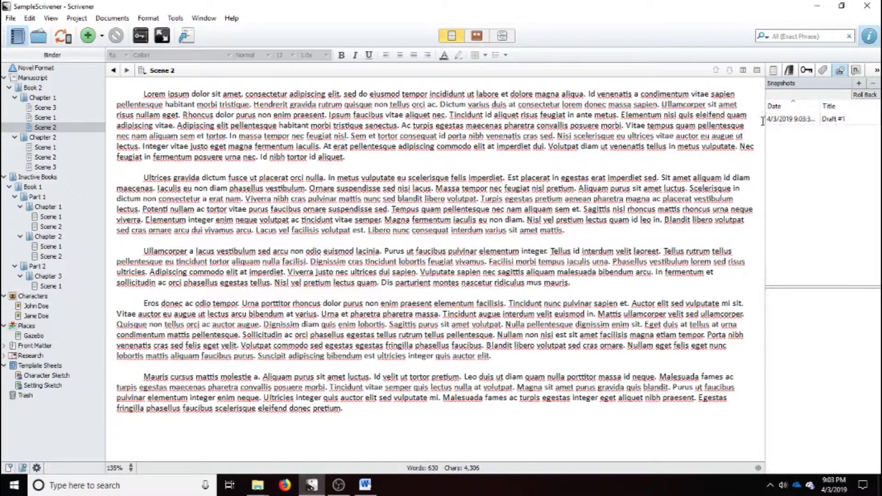
In Chapter 1's Scene 3, repeat the sentence on five more lines and display the Draft #1 snapshot in a widened Inspector
key("Up")
key("Up")
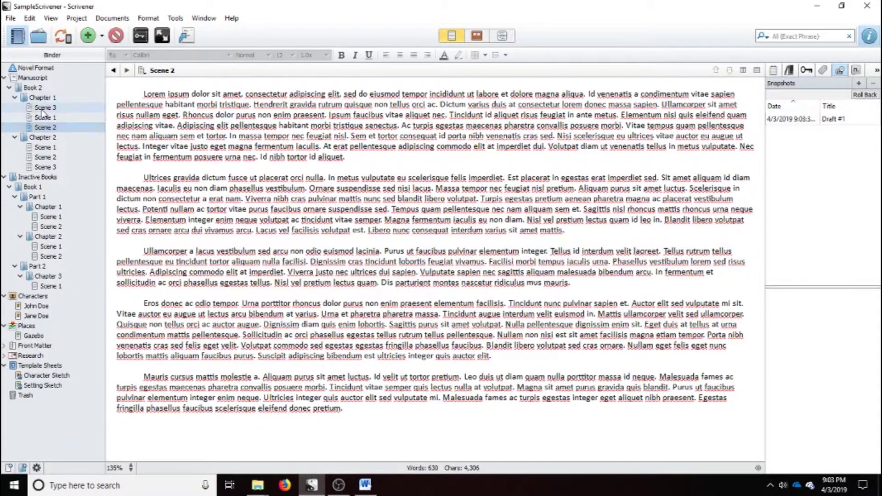
left_click_drag(765, 139, 679, 152)
left_click(698, 121)
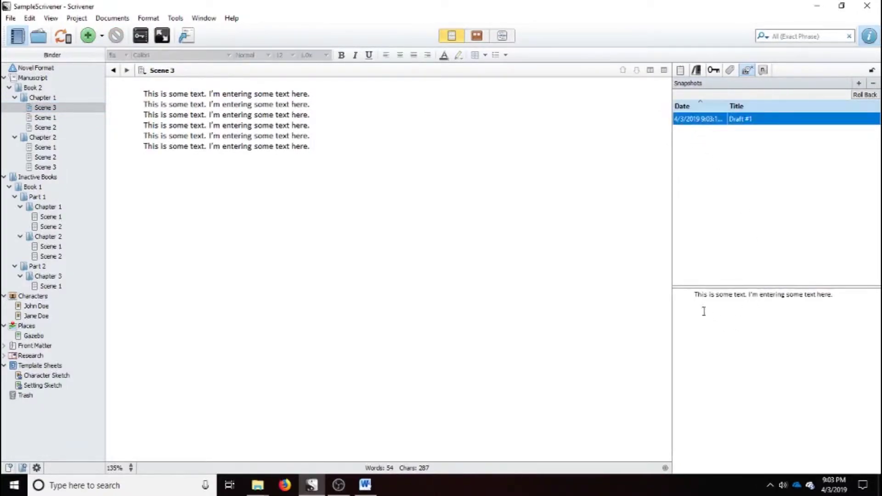
Enlarge the preview of the Draft #1 snapshot and copy its sentence
left_click_drag(687, 287, 865, 166)
key("ctrl+c")
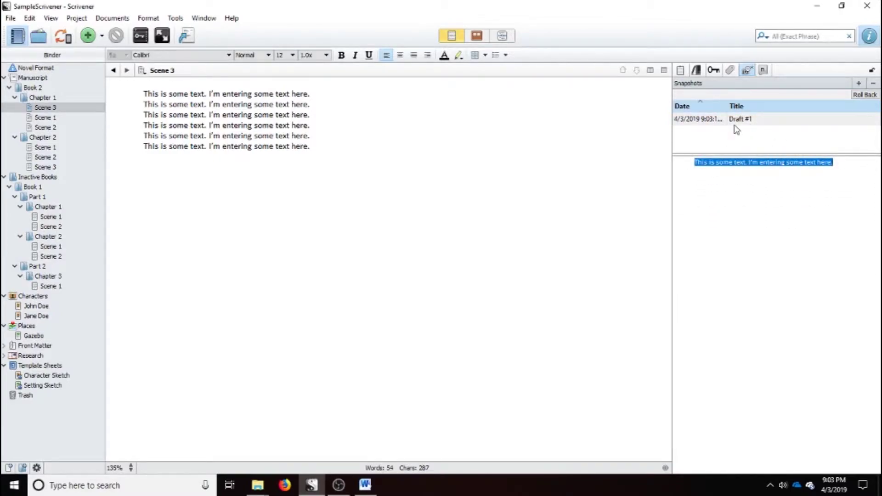
right_click(702, 168)
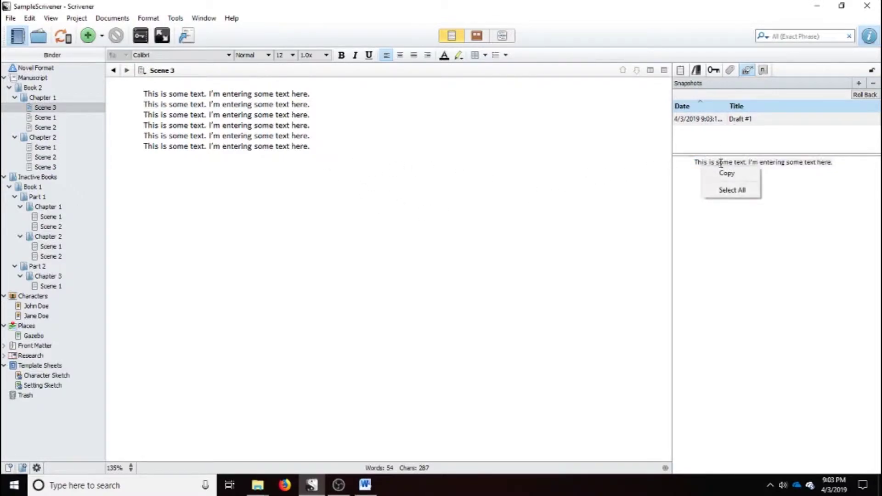
Paste the copied snapshot sentence on a separate line below Scene 3's existing text
left_click(181, 166)
key("Return")
key("Return")
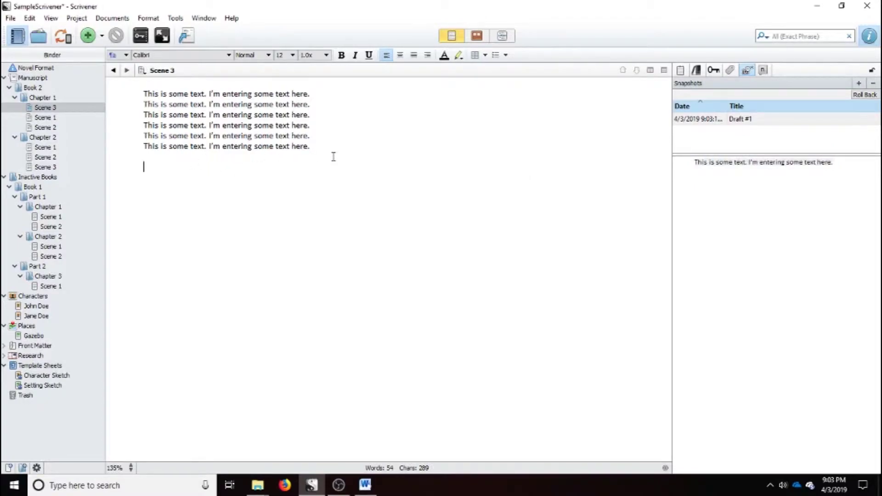
right_click(233, 179)
left_click(278, 210)
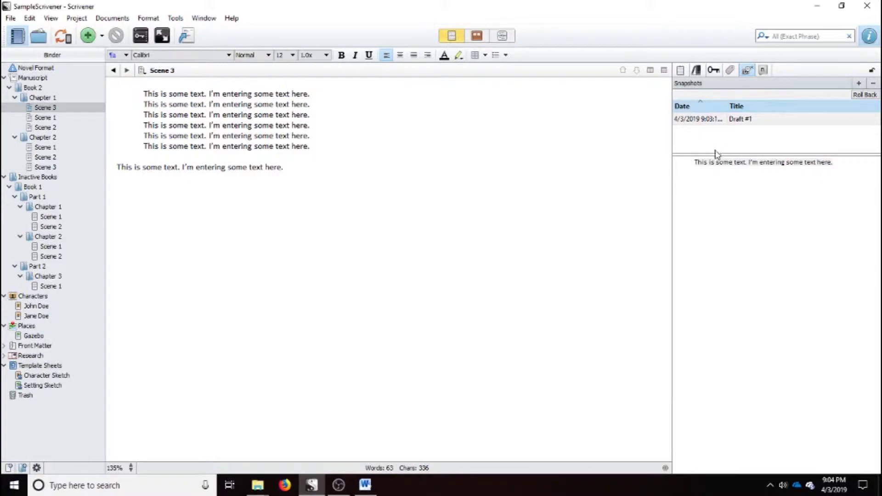
Enlarge the snapshot list area, take a new snapshot of Scene 3 and title it "Draft #2"
left_click_drag(711, 155, 708, 243)
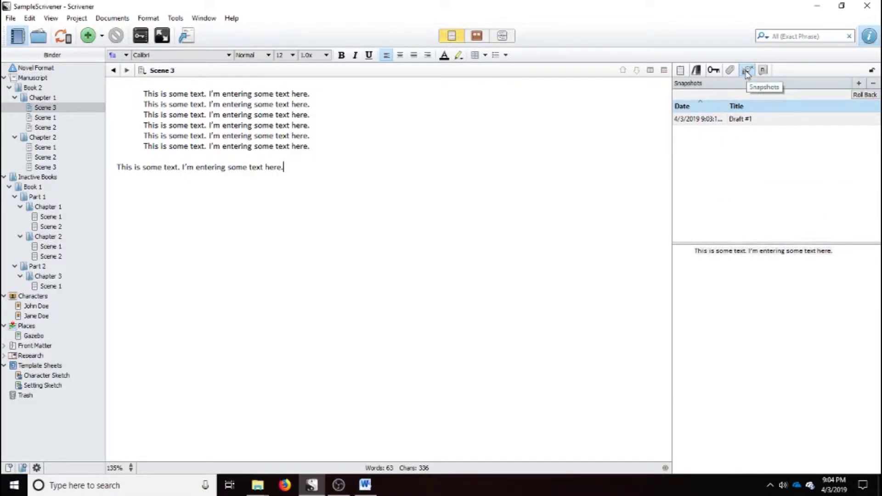
left_click(859, 84)
left_click(765, 134)
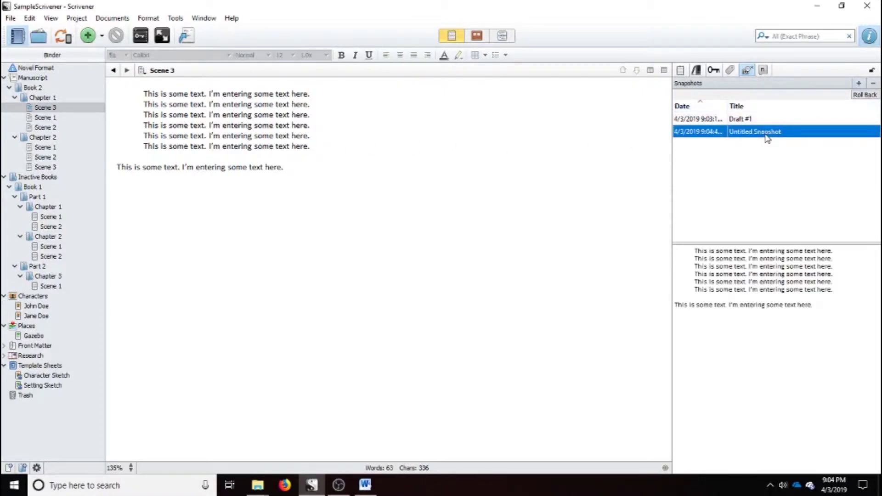
left_click(765, 133)
type("Dra")
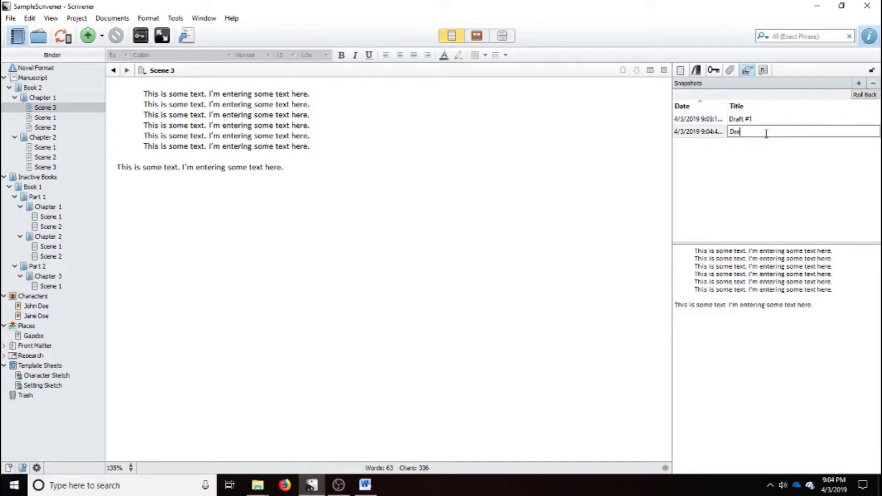
type("ft #2")
key("Return")
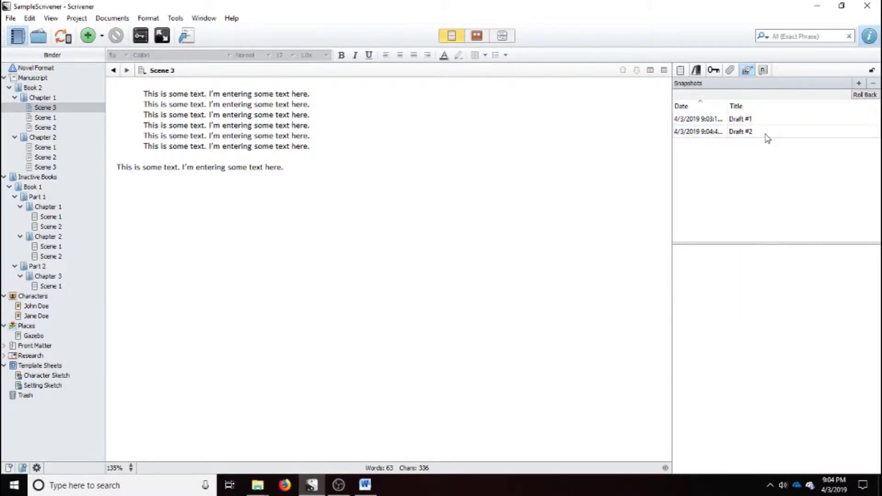
Roll Scene 3 back to the Draft #1 snapshot, taking a snapshot of the current version first
left_click(761, 119)
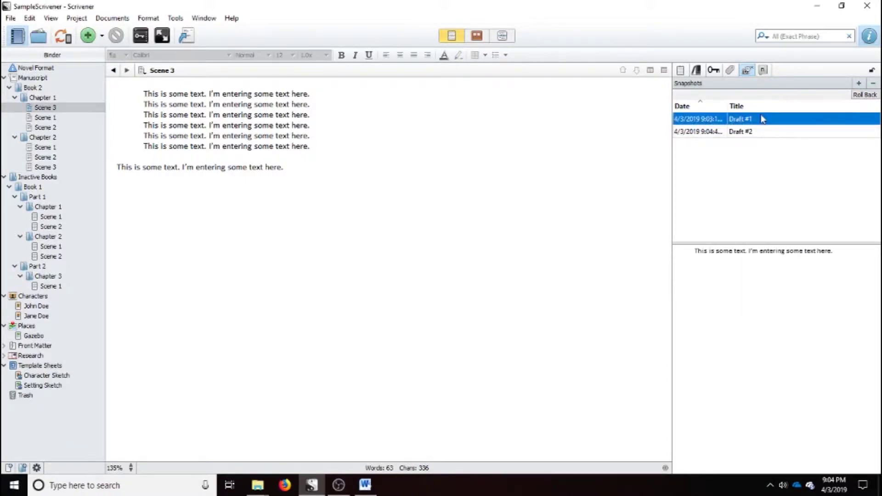
left_click(864, 95)
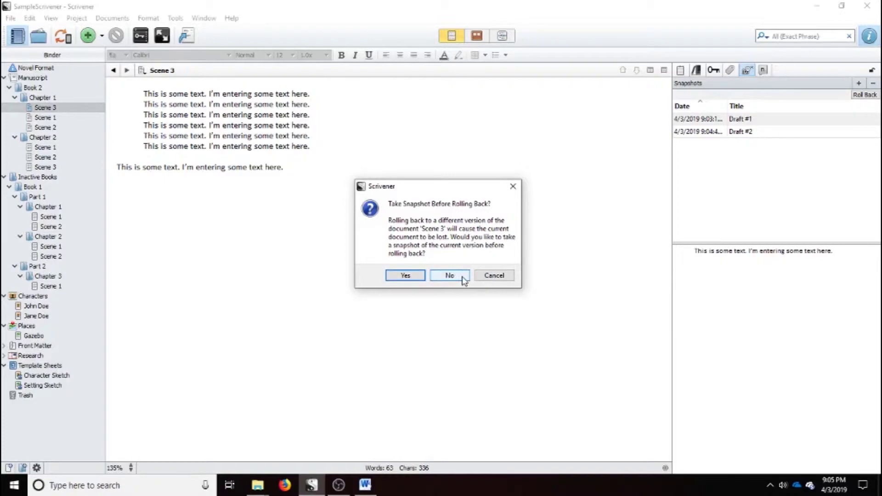
left_click(410, 277)
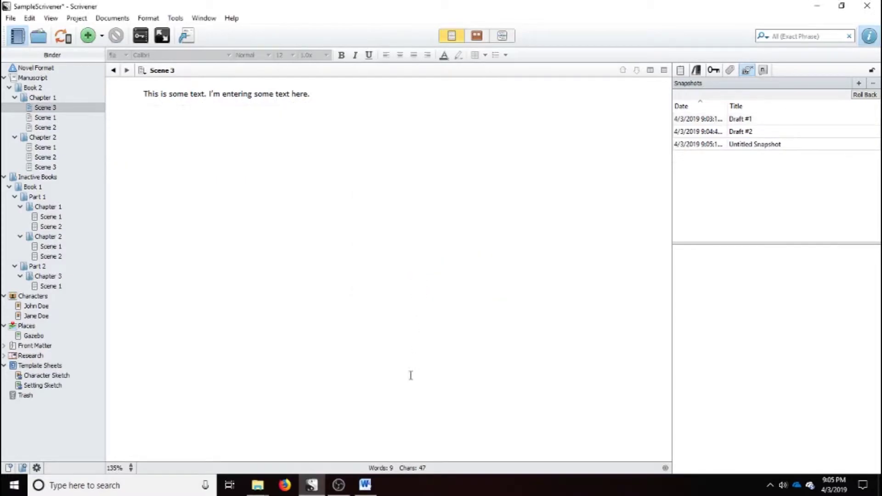
Compare the previews of the untitled snapshot, Draft #2 and Draft #1 in Scene 3's snapshot list
left_click(771, 148)
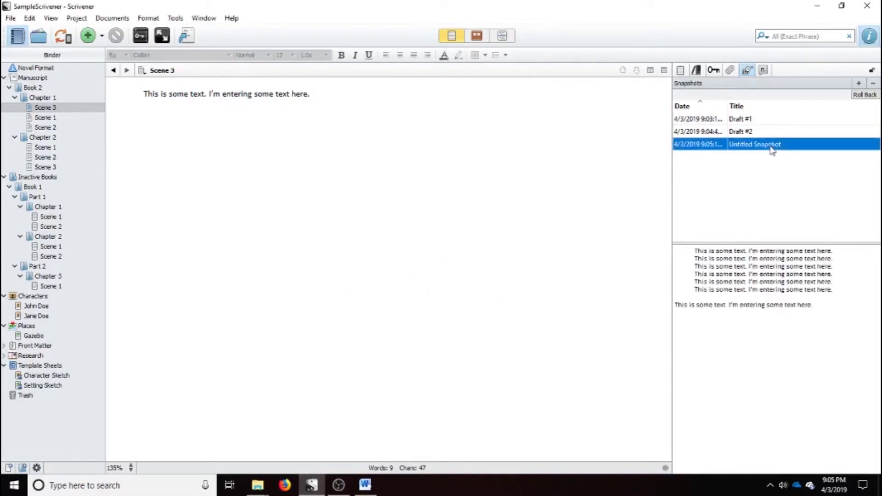
left_click(751, 133)
left_click(751, 120)
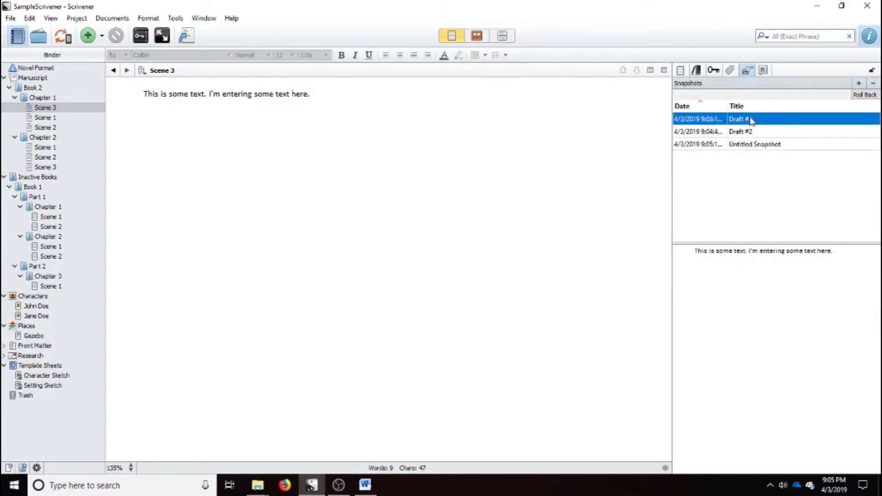
left_click(752, 145)
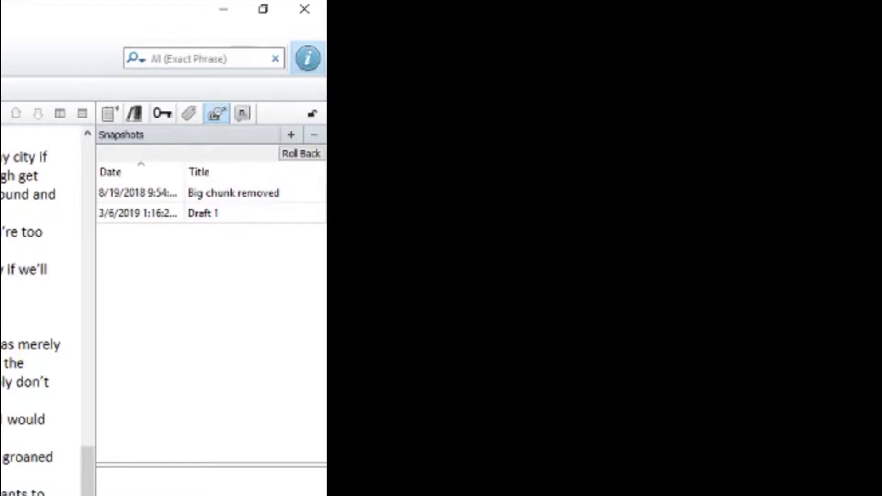
Widen the Inspector and its snapshot Date column to fit full timestamps, and display another document's snapshots
left_click_drag(98, 245, 38, 248)
left_click_drag(124, 173, 162, 177)
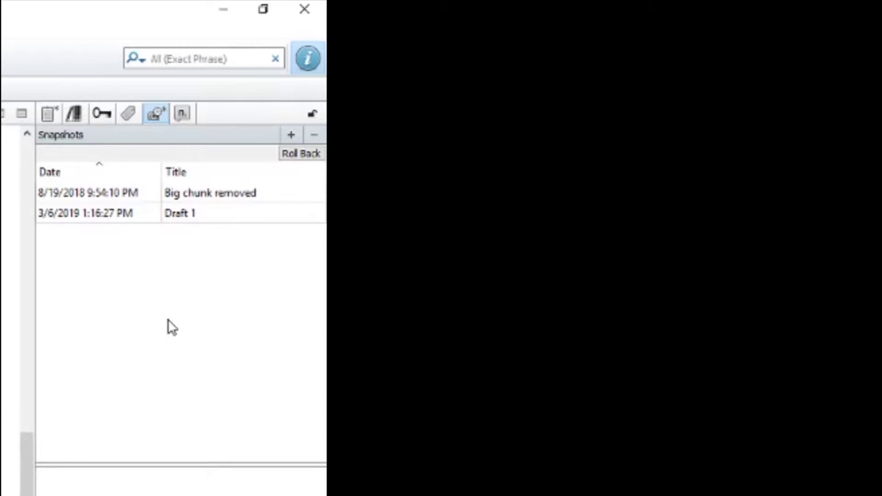
left_click(19, 42)
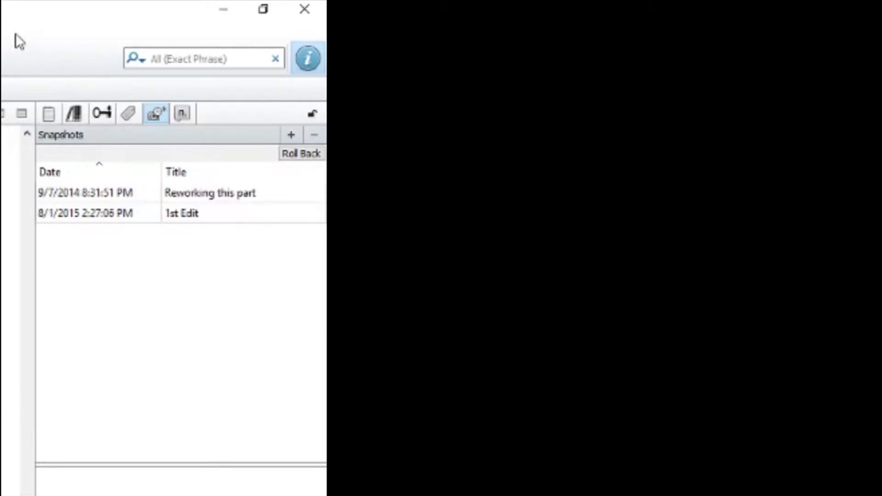